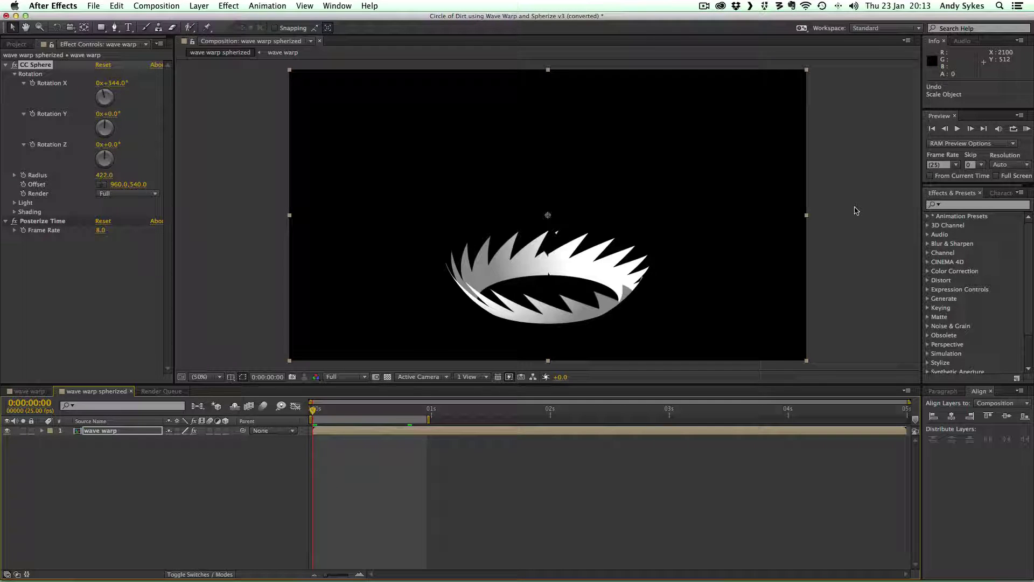
Preview the crown animation, scrub to frame 0:00:00:17, and select the wave warp layer.
{"action": "left_click", "coordinate": [1026, 128]}
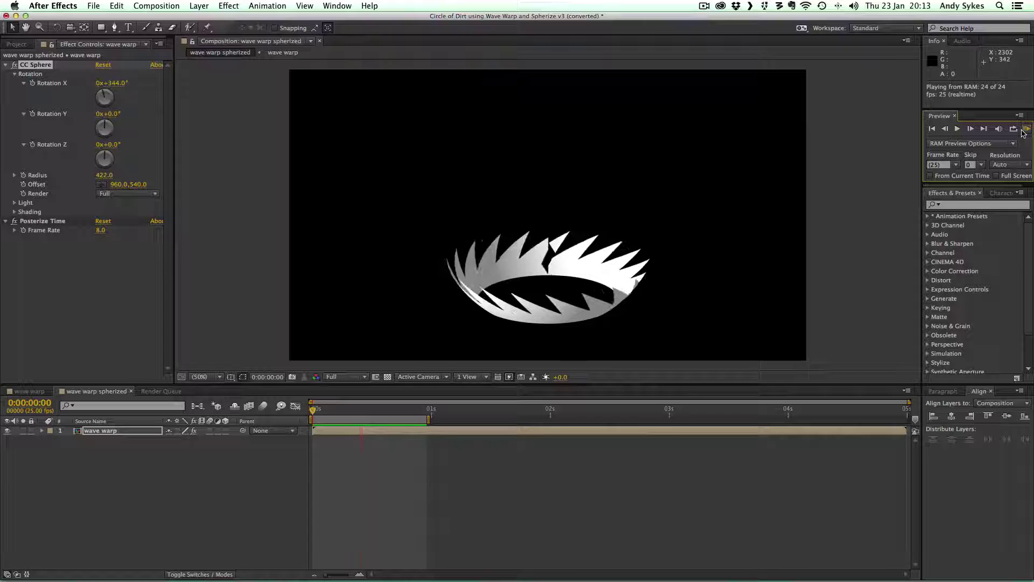
{"action": "key", "text": "space"}
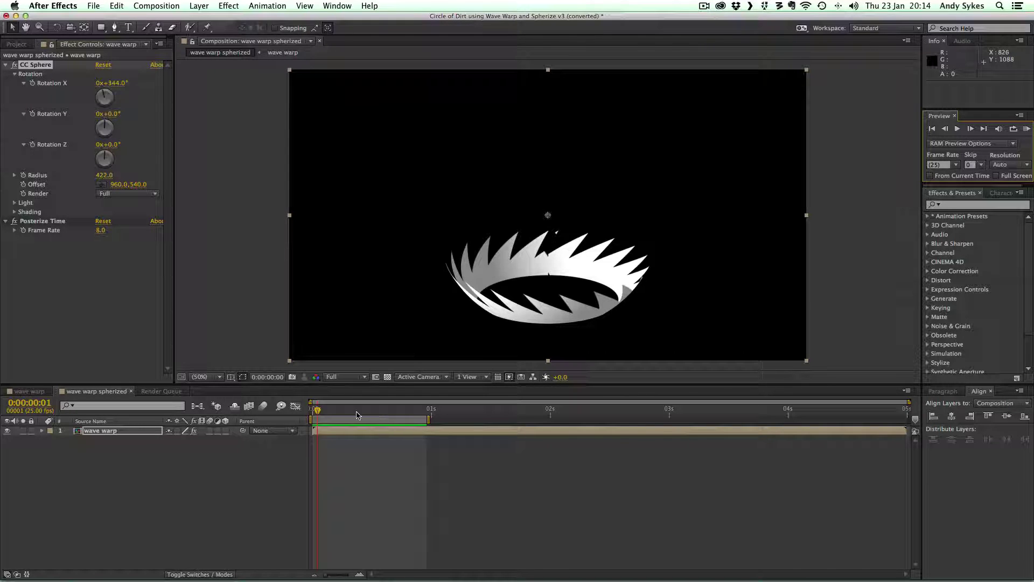
{"action": "left_click_drag", "start_coordinate": [357, 415], "coordinate": [393, 414]}
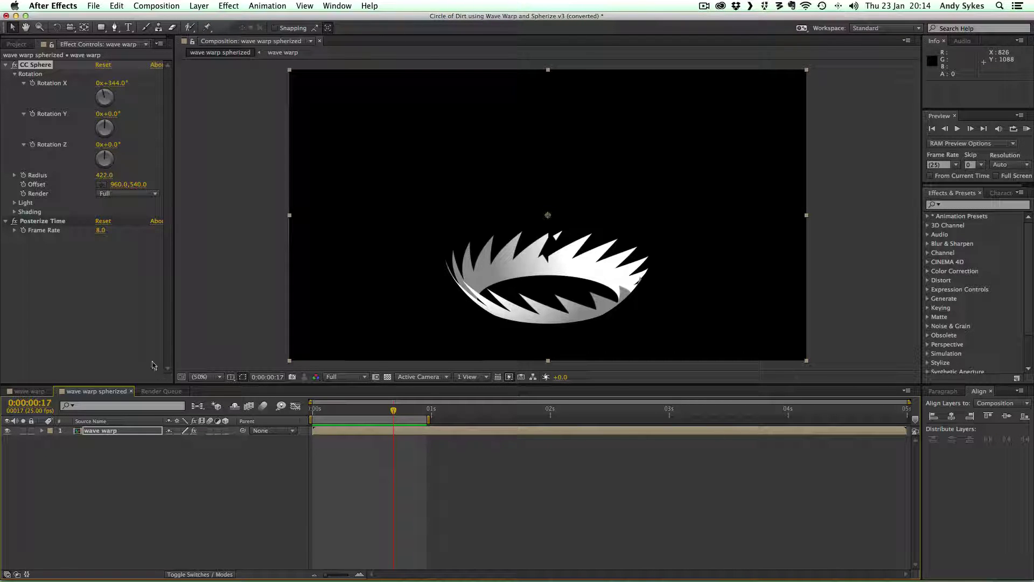
{"action": "left_click", "coordinate": [79, 434]}
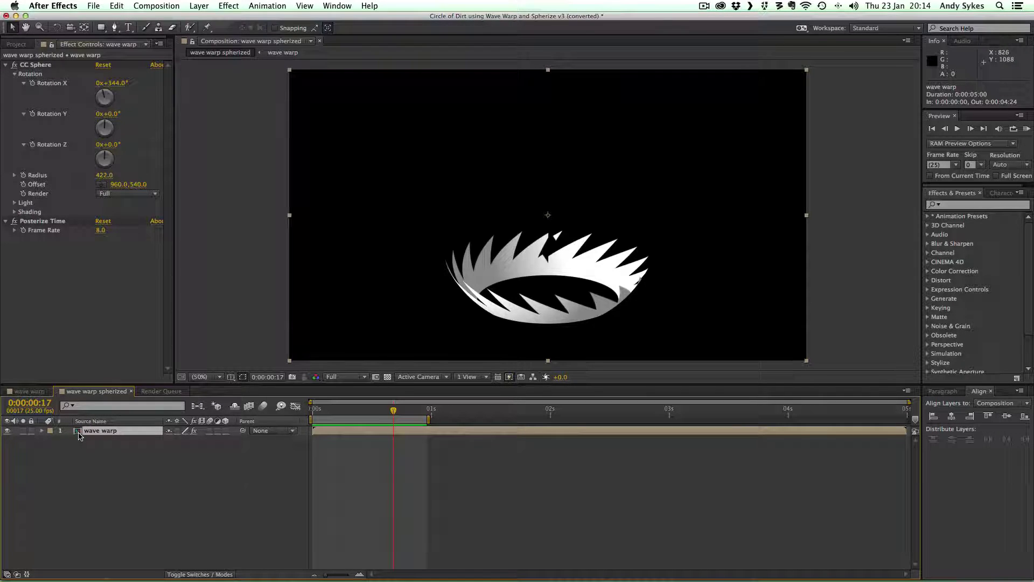
Open the wave warp precomp and toggle the mask layer's visibility off and back on.
{"action": "double_click", "coordinate": [78, 433]}
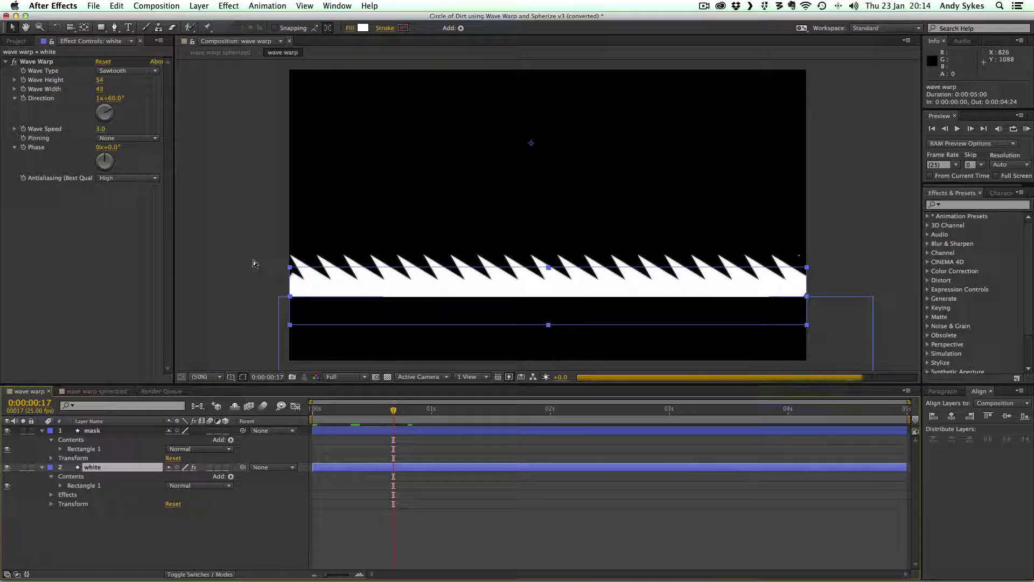
{"action": "left_click", "coordinate": [232, 339]}
{"action": "left_click", "coordinate": [92, 431]}
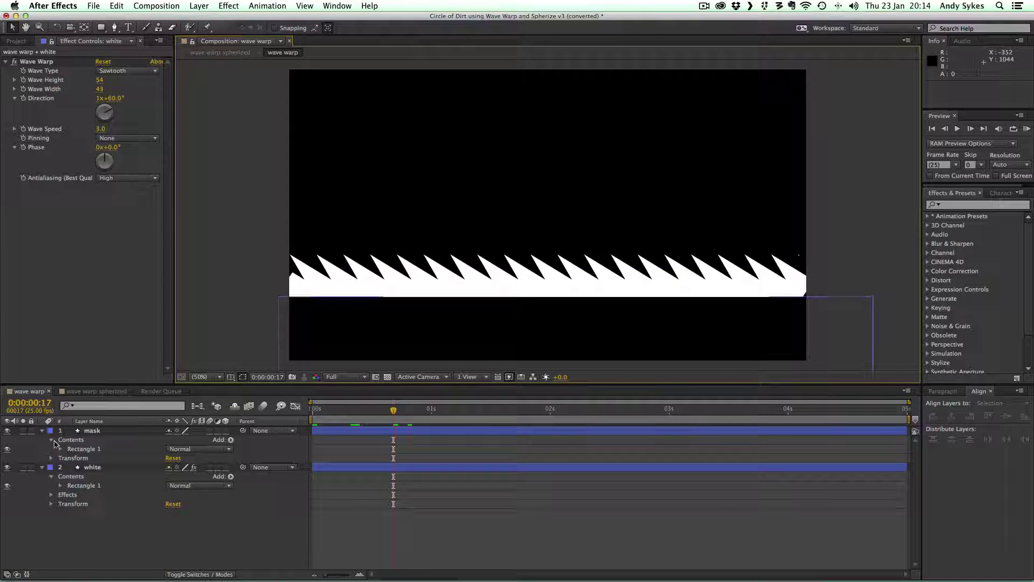
{"action": "left_click", "coordinate": [7, 430]}
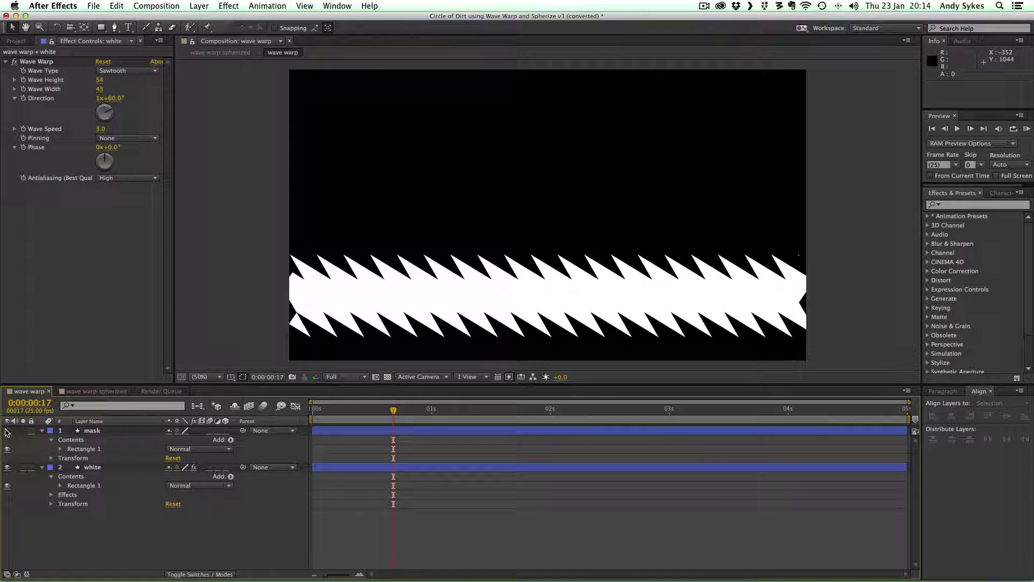
{"action": "left_click", "coordinate": [7, 430]}
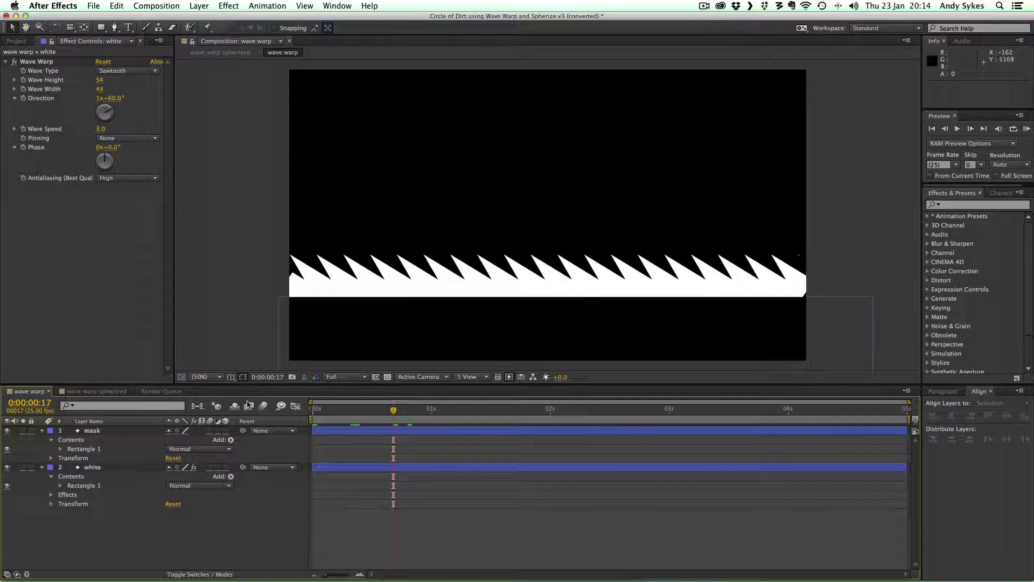
Toggle the white layer's Wave Warp effect off and on, then scrub to 0:00:03:04.
{"action": "left_click", "coordinate": [92, 467]}
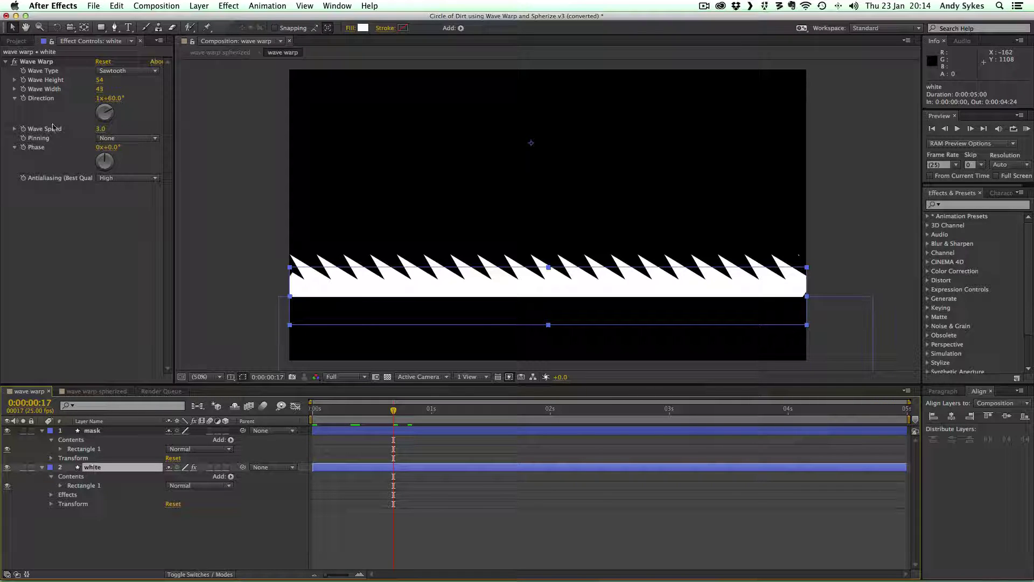
{"action": "left_click", "coordinate": [15, 61]}
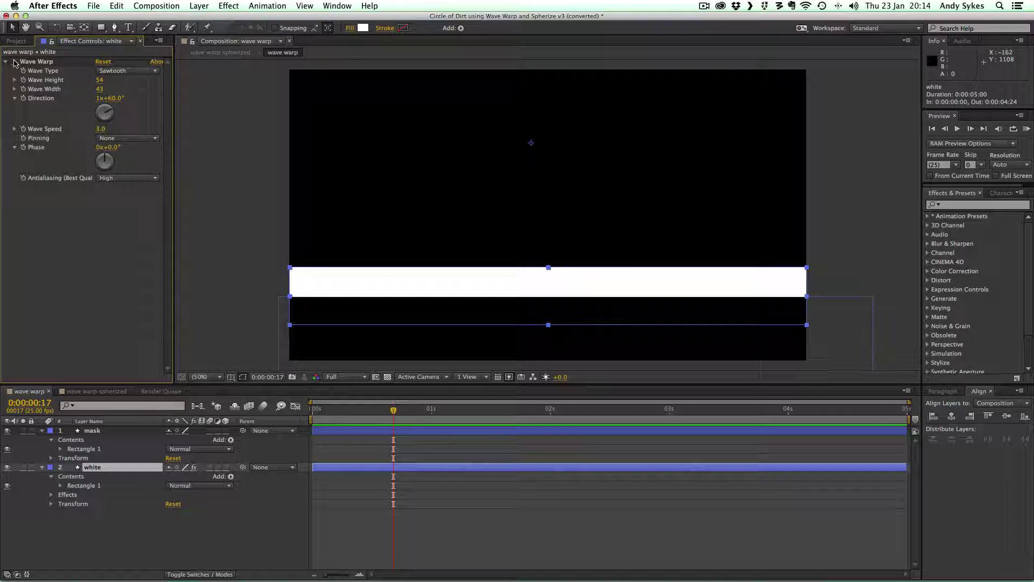
{"action": "left_click", "coordinate": [14, 62]}
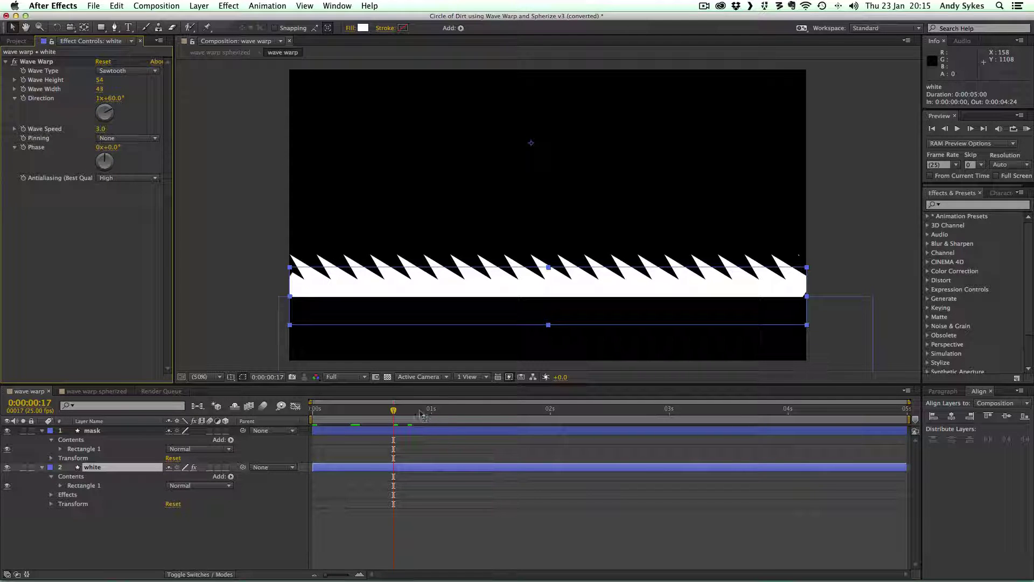
{"action": "left_click_drag", "start_coordinate": [426, 412], "coordinate": [689, 412]}
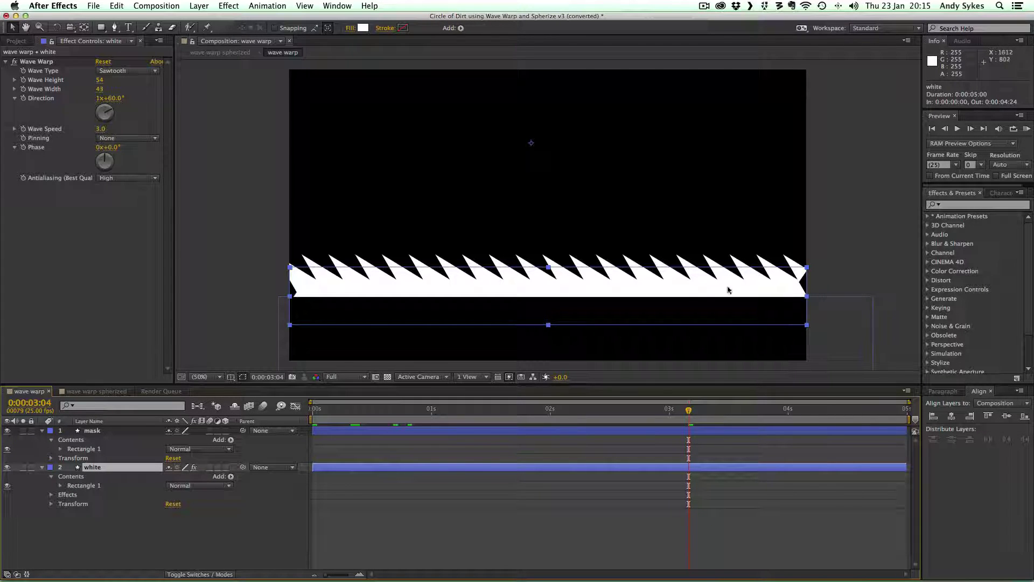
Return to 'wave warp spherized' and search 'spherize' to locate Spherize under Distort.
{"action": "left_click", "coordinate": [103, 392]}
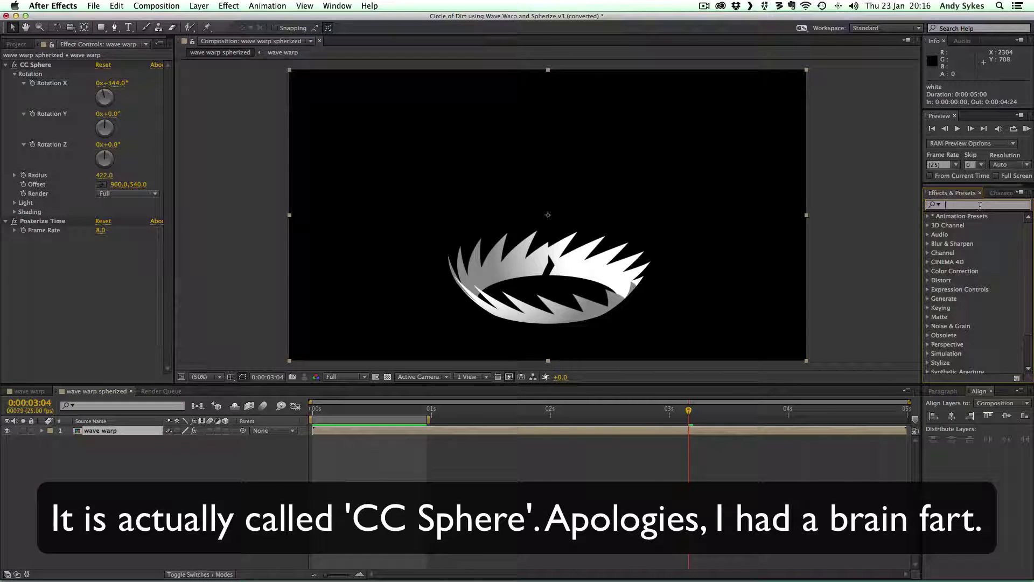
{"action": "type", "text": "spher"}
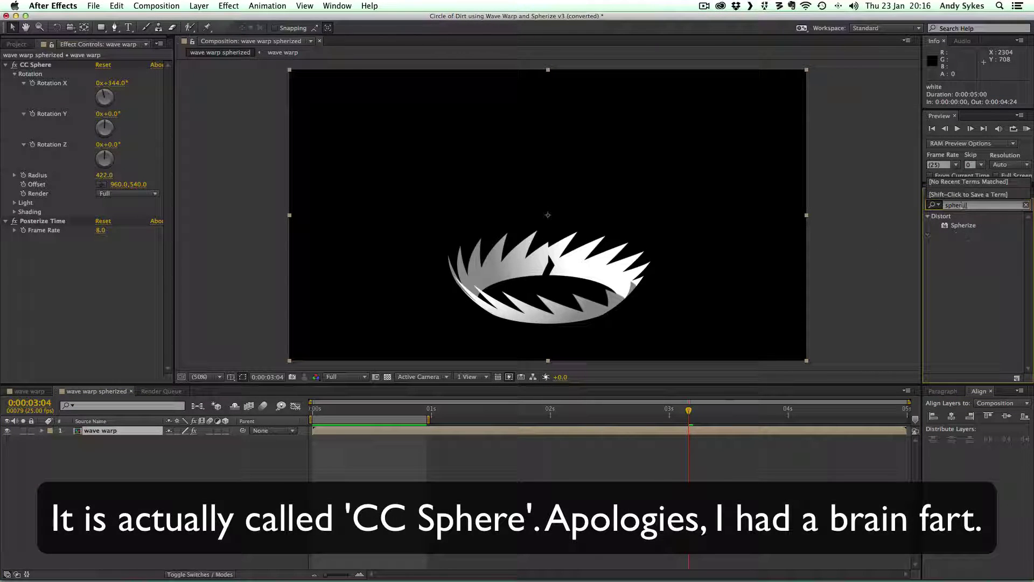
{"action": "type", "text": "ize"}
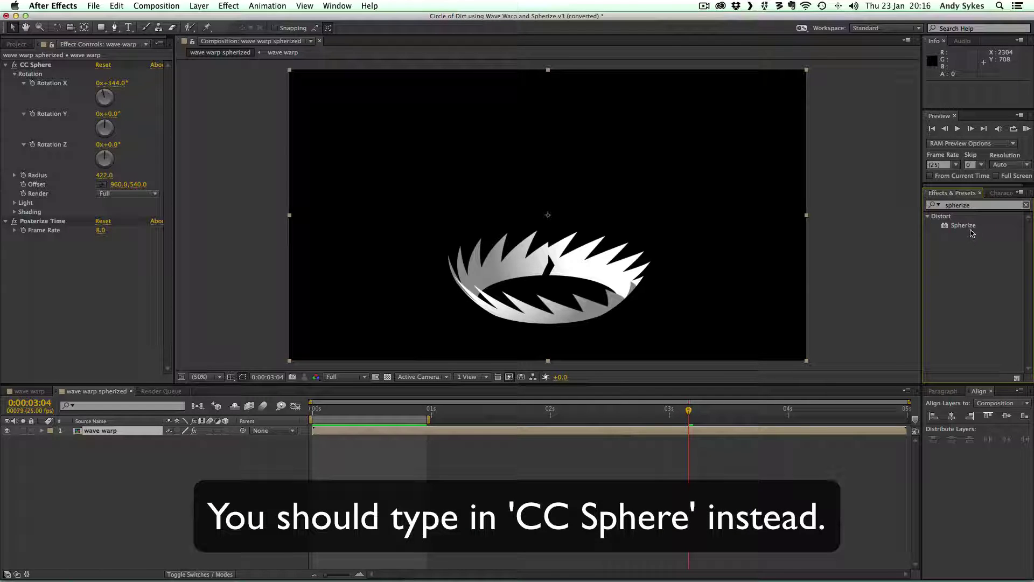
{"action": "left_click", "coordinate": [967, 227]}
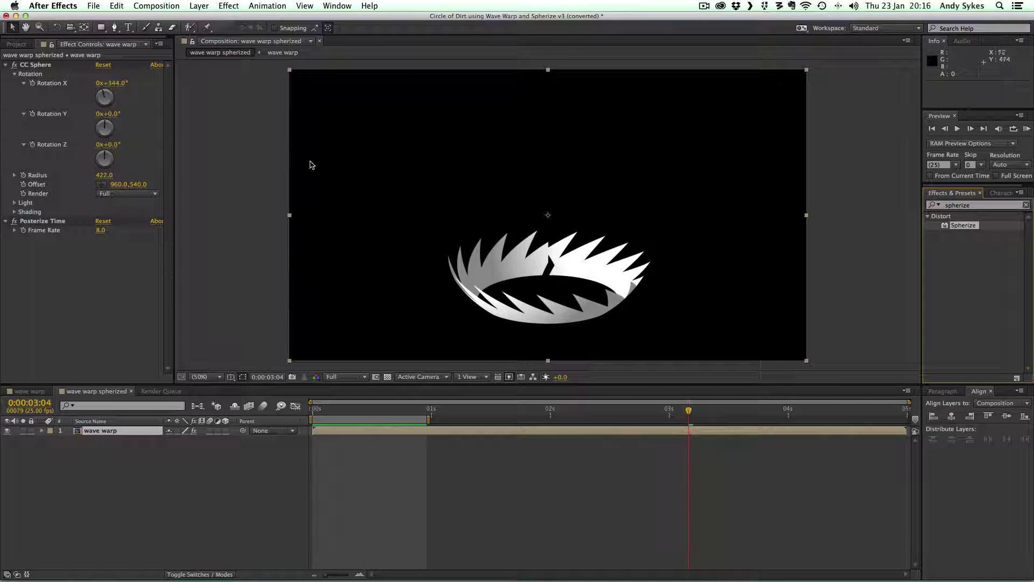
{"action": "left_click", "coordinate": [15, 65]}
{"action": "left_click", "coordinate": [15, 66]}
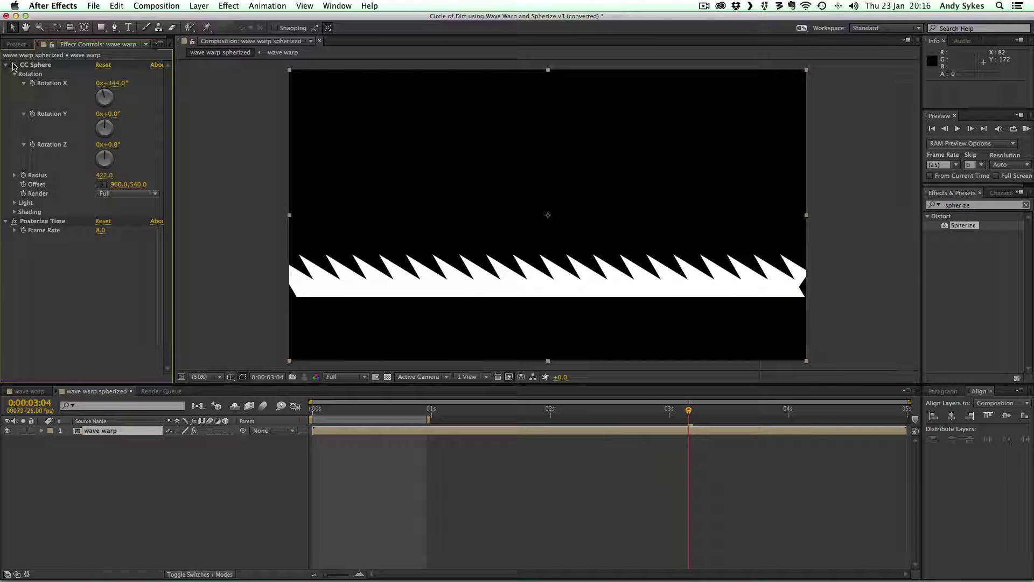
{"action": "left_click", "coordinate": [14, 65]}
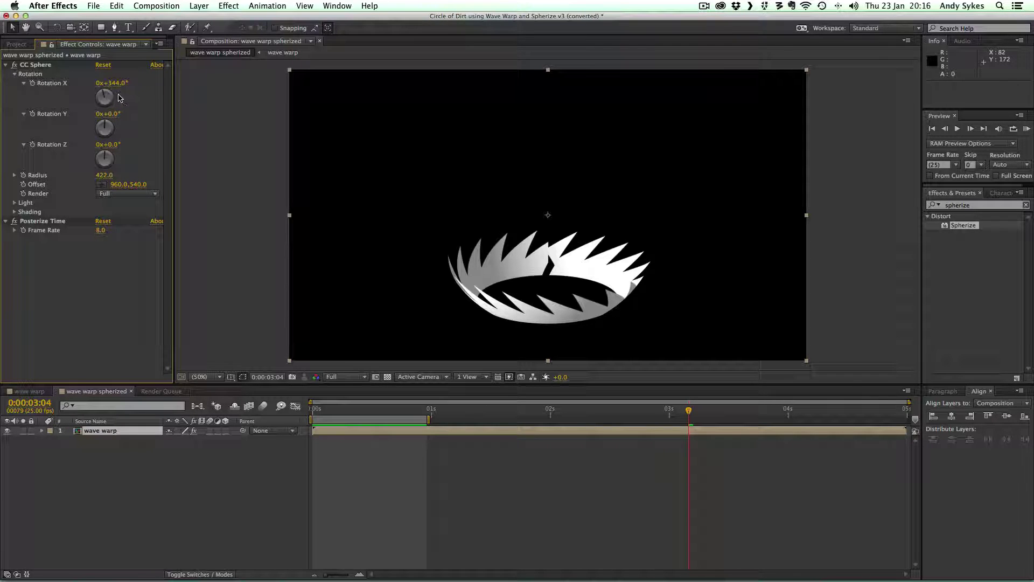
{"action": "left_click_drag", "start_coordinate": [120, 98], "coordinate": [109, 100]}
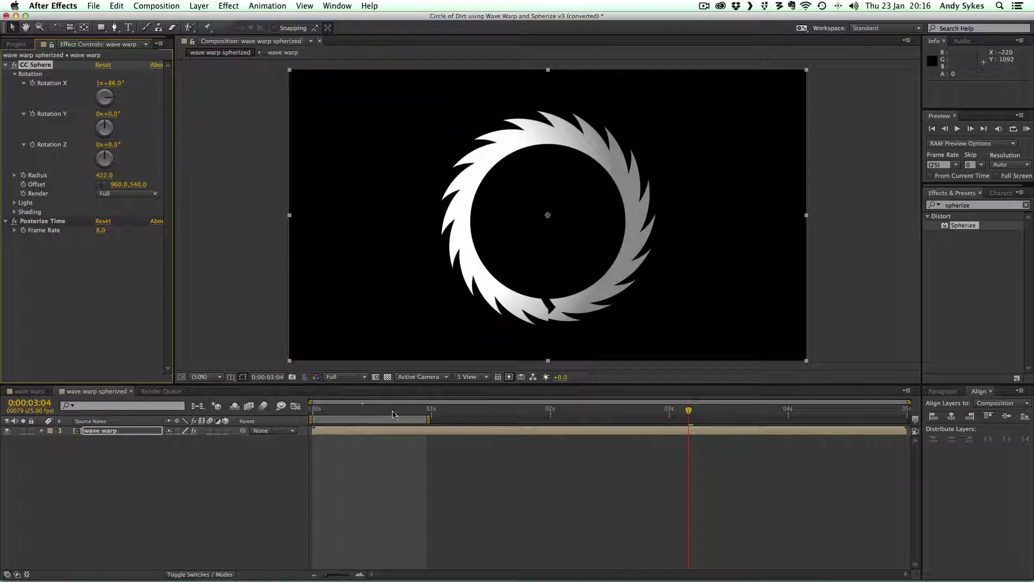
{"action": "mouse_move", "coordinate": [396, 412]}
{"action": "left_mouse_down"}
{"action": "mouse_move", "coordinate": [345, 412]}
{"action": "mouse_move", "coordinate": [394, 414]}
{"action": "left_mouse_up"}
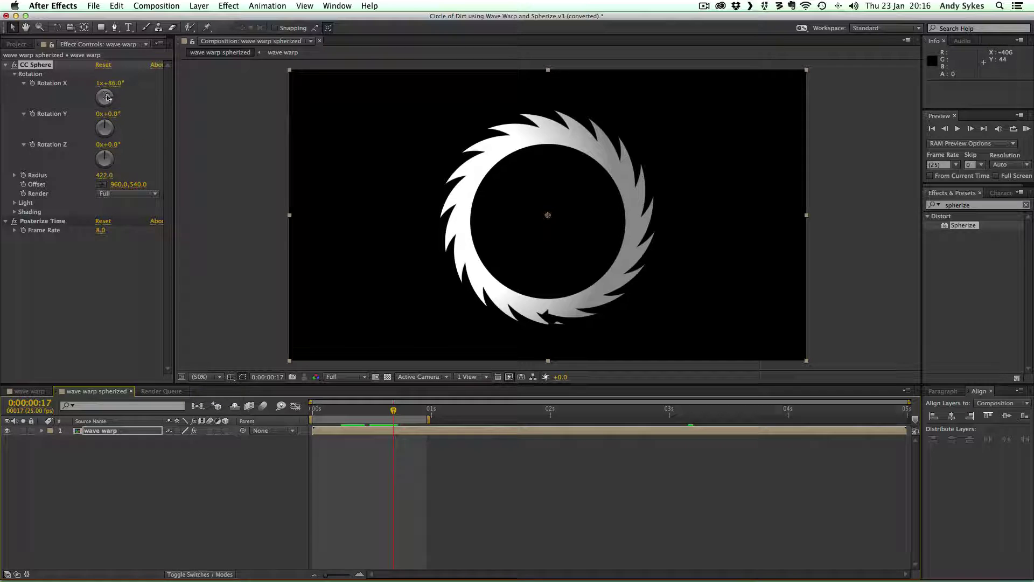
{"action": "mouse_move", "coordinate": [111, 93]}
{"action": "left_mouse_down"}
{"action": "mouse_move", "coordinate": [100, 108]}
{"action": "mouse_move", "coordinate": [73, 107]}
{"action": "mouse_move", "coordinate": [81, 91]}
{"action": "mouse_move", "coordinate": [119, 86]}
{"action": "mouse_move", "coordinate": [126, 101]}
{"action": "mouse_move", "coordinate": [107, 112]}
{"action": "mouse_move", "coordinate": [103, 90]}
{"action": "left_mouse_up"}
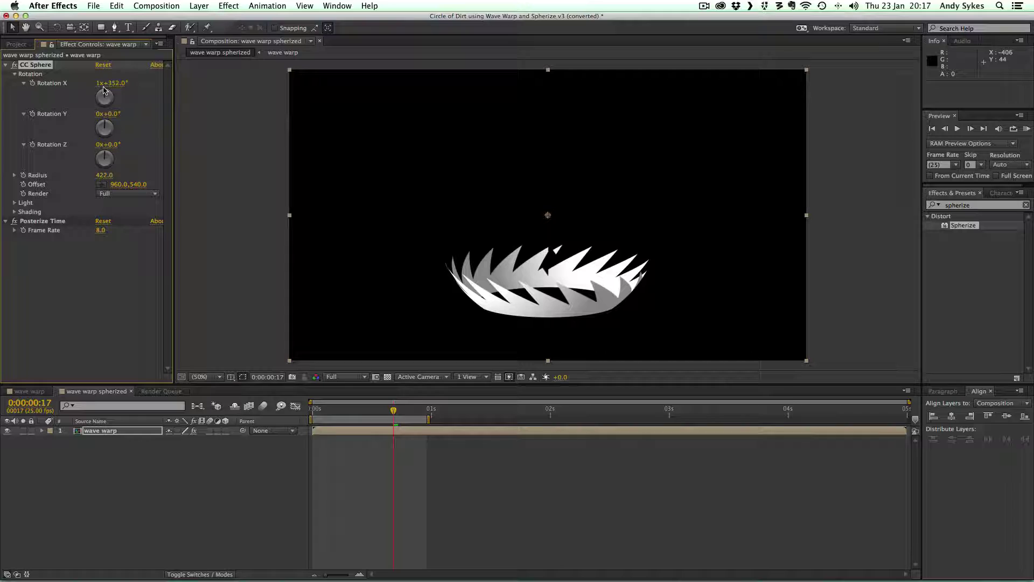
{"action": "left_click_drag", "start_coordinate": [96, 136], "coordinate": [42, 153]}
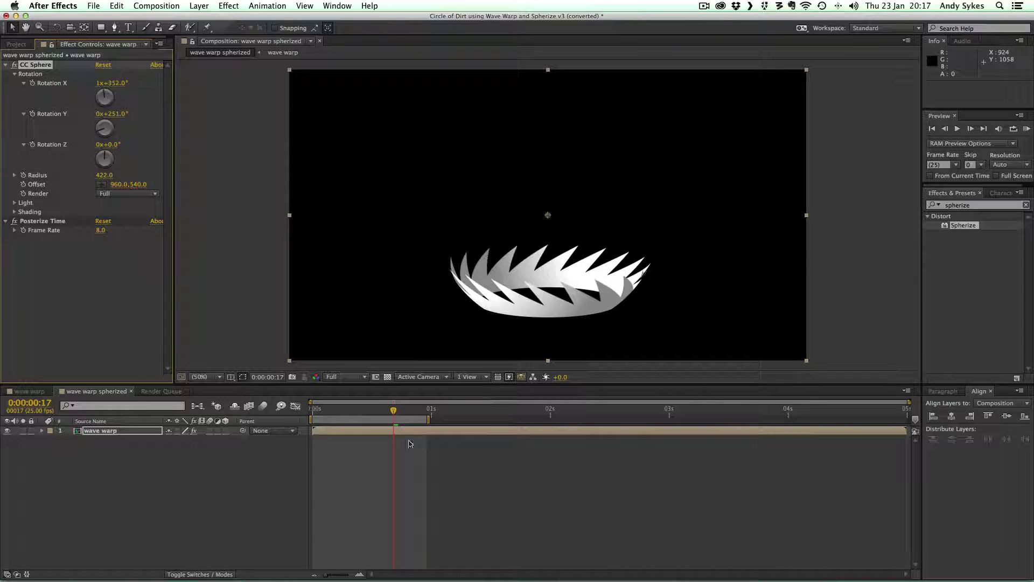
{"action": "left_click", "coordinate": [312, 412]}
{"action": "left_click_drag", "start_coordinate": [313, 416], "coordinate": [398, 416]}
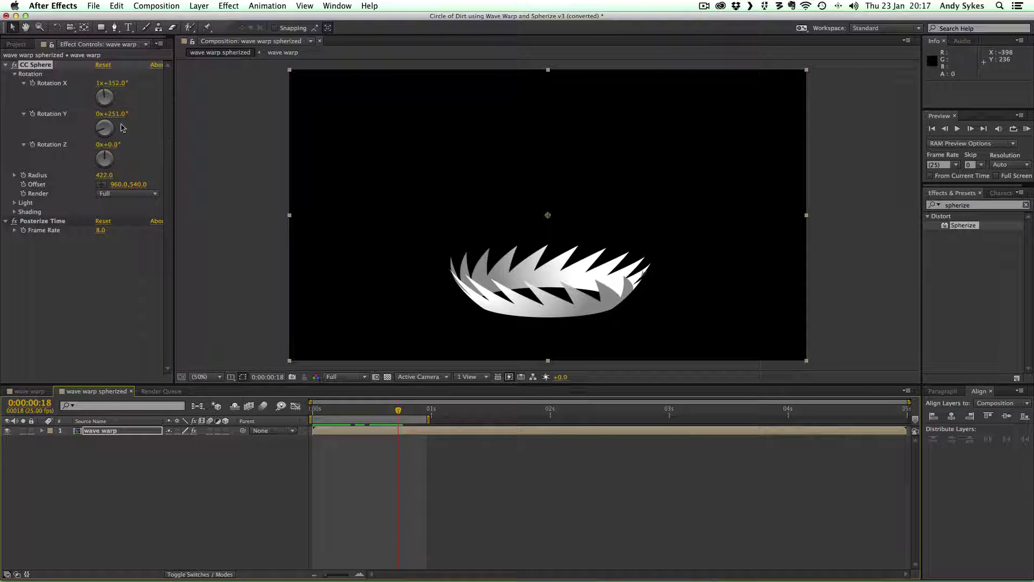
{"action": "mouse_move", "coordinate": [112, 102]}
{"action": "left_mouse_down"}
{"action": "mouse_move", "coordinate": [111, 83]}
{"action": "mouse_move", "coordinate": [111, 103]}
{"action": "left_mouse_up"}
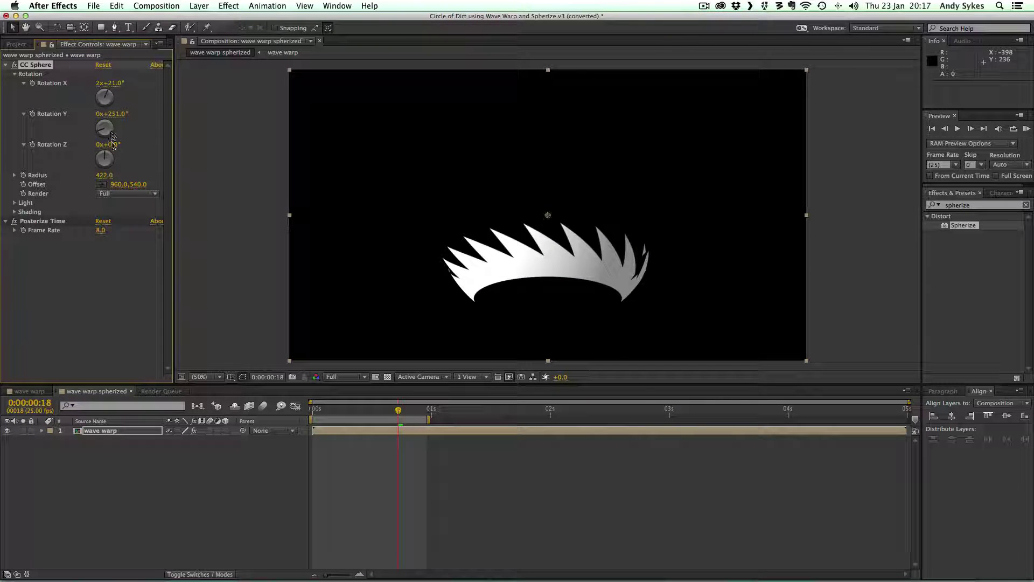
{"action": "mouse_move", "coordinate": [113, 153]}
{"action": "left_mouse_down"}
{"action": "mouse_move", "coordinate": [105, 174]}
{"action": "mouse_move", "coordinate": [72, 178]}
{"action": "mouse_move", "coordinate": [108, 158]}
{"action": "mouse_move", "coordinate": [129, 160]}
{"action": "left_mouse_up"}
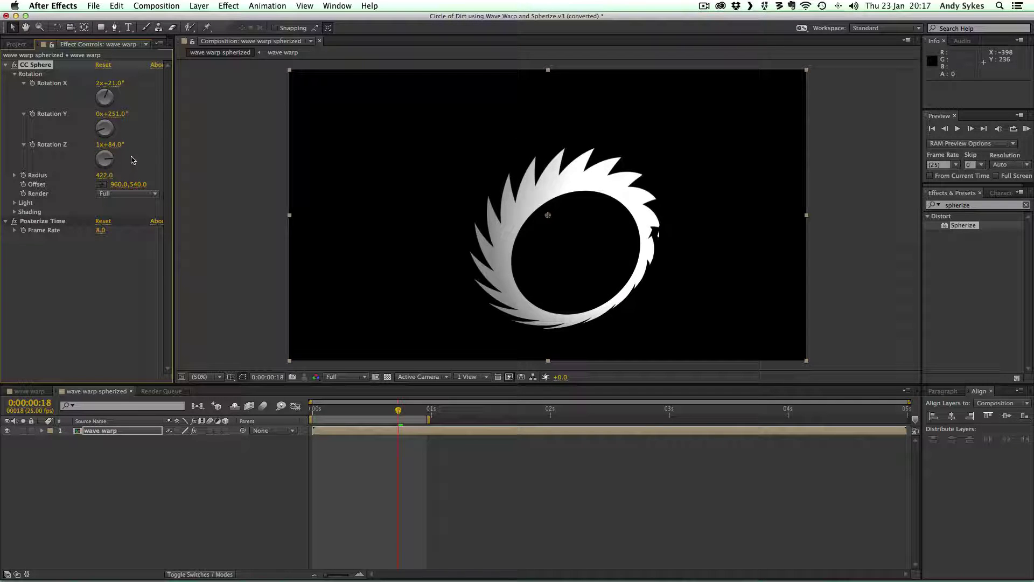
{"action": "key", "text": "super+z"}
{"action": "key", "text": "super+z"}
{"action": "key", "text": "super+z"}
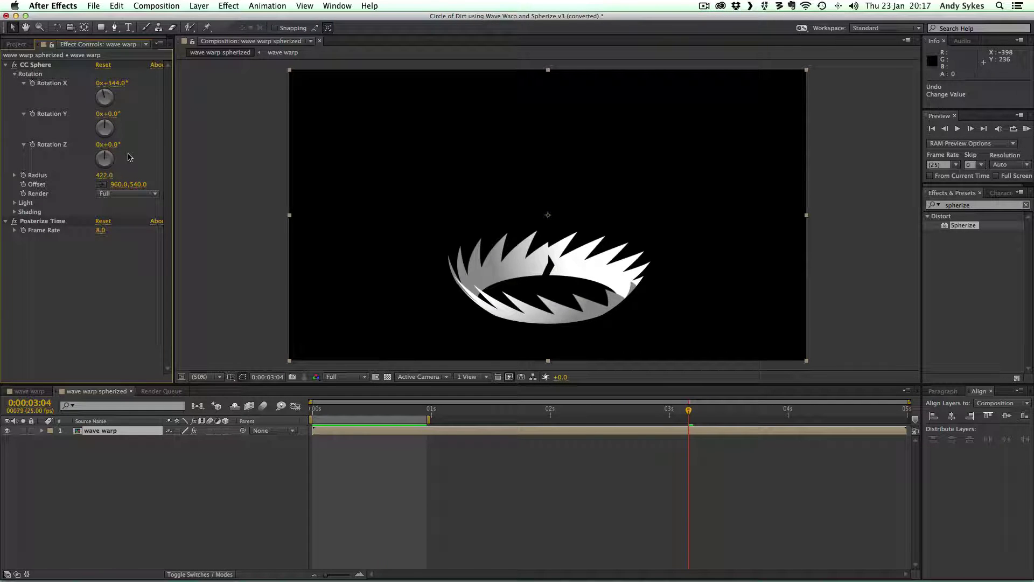
Re-enable CC Sphere and set its Rotation Y to 0x+115.0°.
{"action": "key", "text": "super+shift+z"}
{"action": "key", "text": "super+z"}
{"action": "left_click_drag", "start_coordinate": [106, 121], "coordinate": [112, 134]}
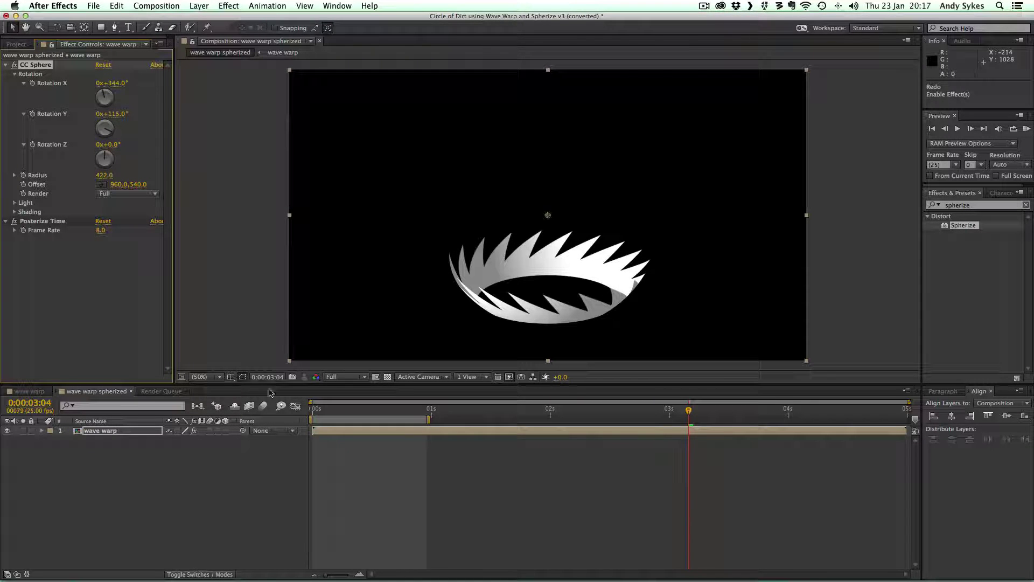
On an earlier frame, try a larger Radius and a sideways Offset, undoing the Offset change.
{"action": "left_click_drag", "start_coordinate": [377, 405], "coordinate": [435, 418]}
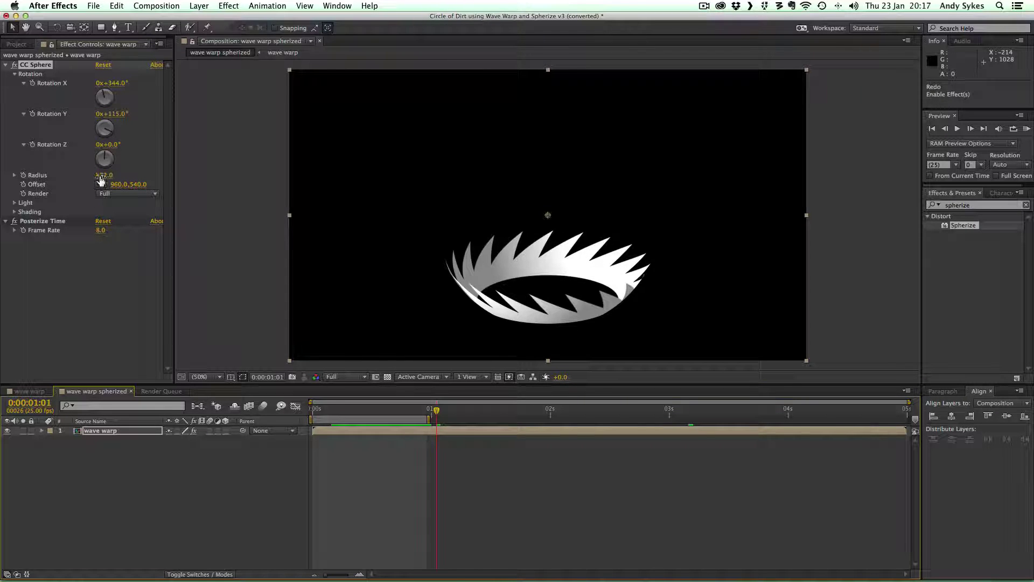
{"action": "left_click_drag", "start_coordinate": [100, 180], "coordinate": [186, 172]}
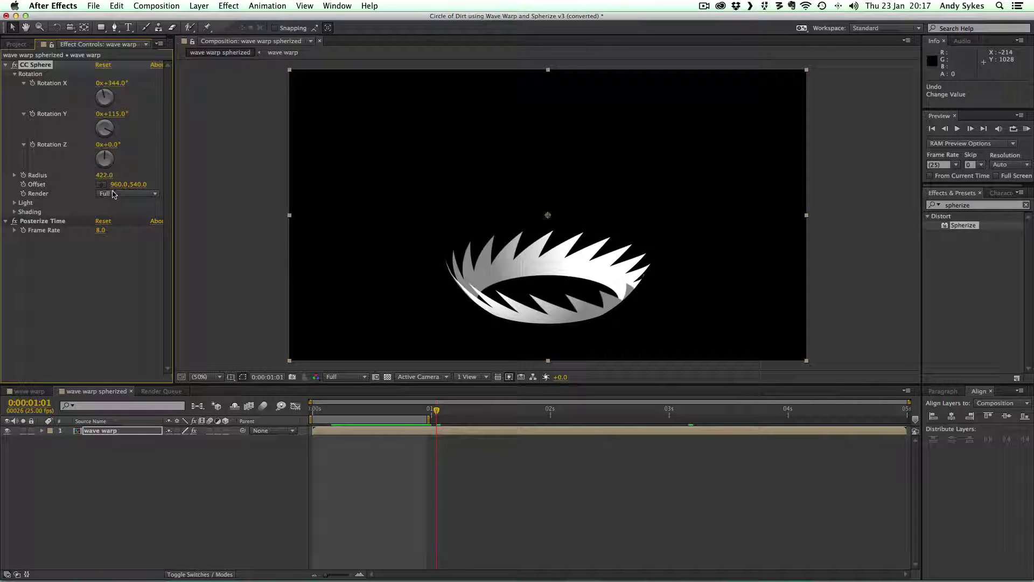
{"action": "left_click_drag", "start_coordinate": [117, 188], "coordinate": [80, 189]}
{"action": "key", "text": "super+z"}
Set CC Sphere's Light Direction to -1x-164°, Light Height to -14.0 and Light Intensity to 1000.0.
{"action": "left_click", "coordinate": [14, 203]}
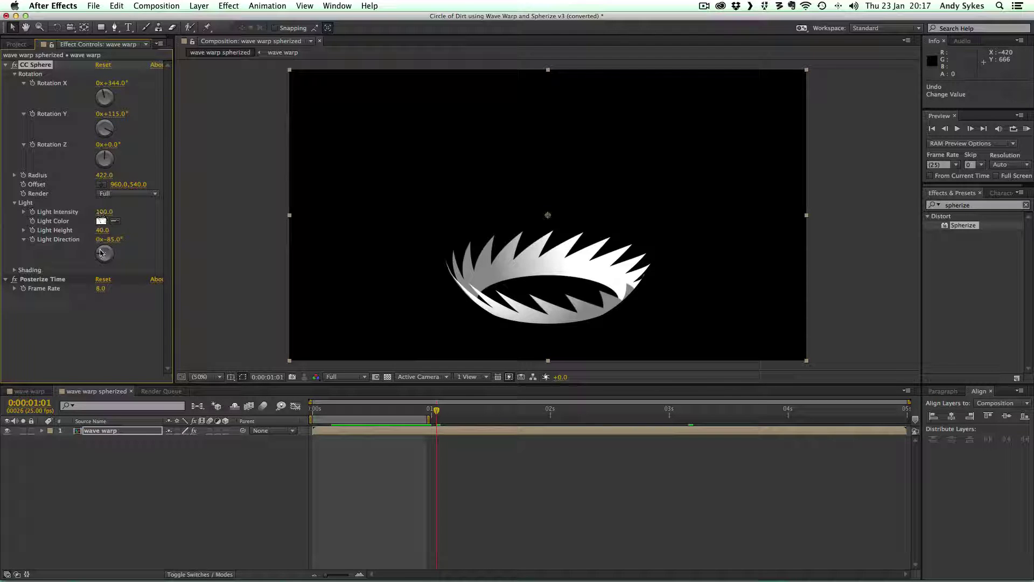
{"action": "mouse_move", "coordinate": [105, 263]}
{"action": "left_mouse_down"}
{"action": "mouse_move", "coordinate": [114, 243]}
{"action": "mouse_move", "coordinate": [95, 258]}
{"action": "mouse_move", "coordinate": [104, 265]}
{"action": "left_mouse_up"}
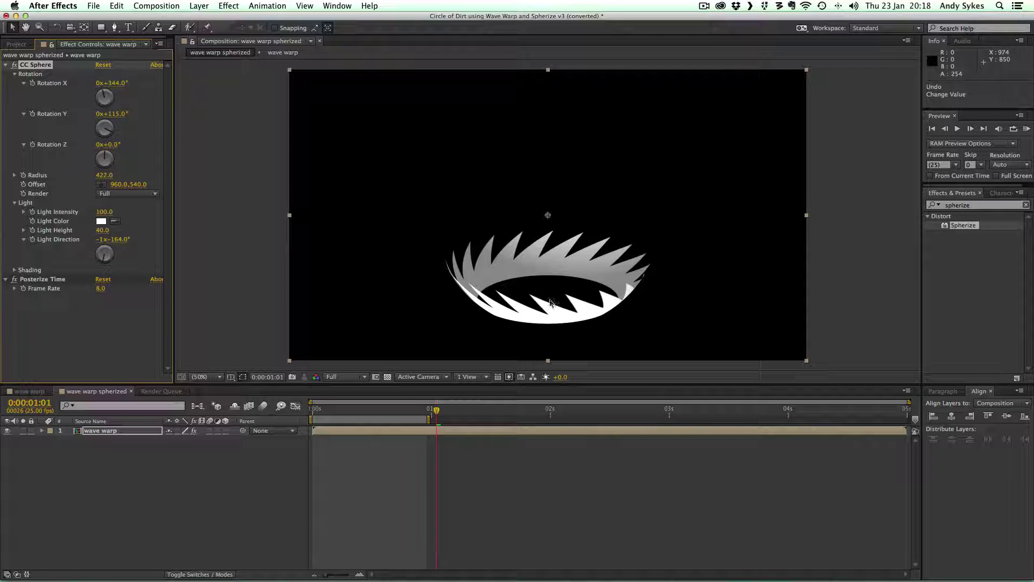
{"action": "left_click_drag", "start_coordinate": [404, 410], "coordinate": [390, 384]}
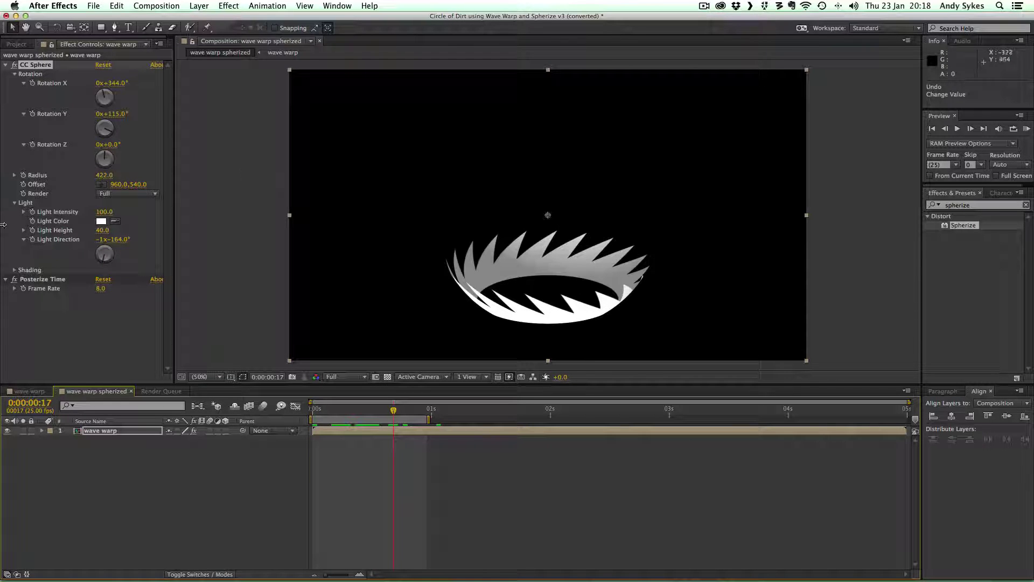
{"action": "left_click_drag", "start_coordinate": [102, 233], "coordinate": [64, 233]}
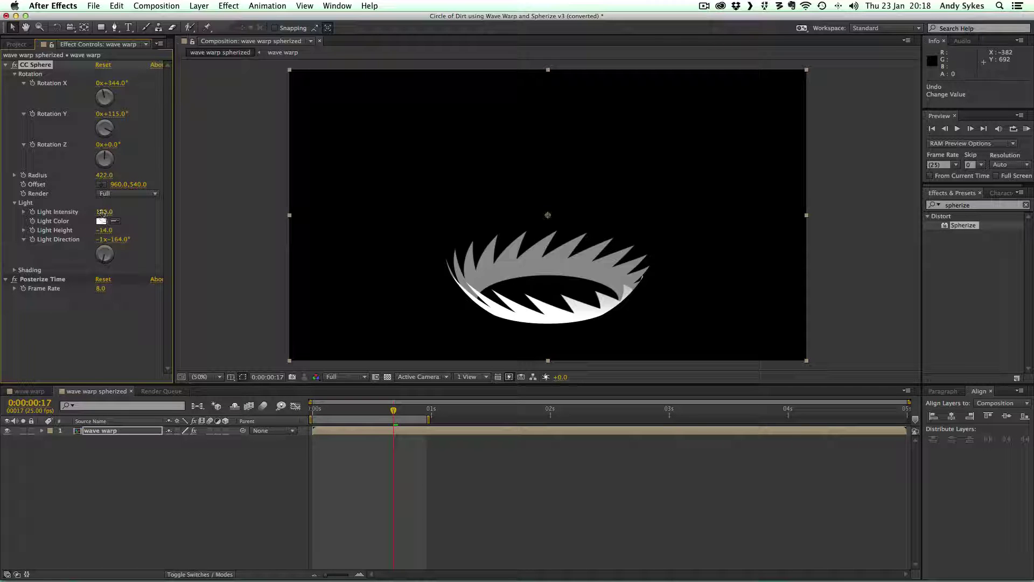
{"action": "left_click_drag", "start_coordinate": [102, 212], "coordinate": [849, 211]}
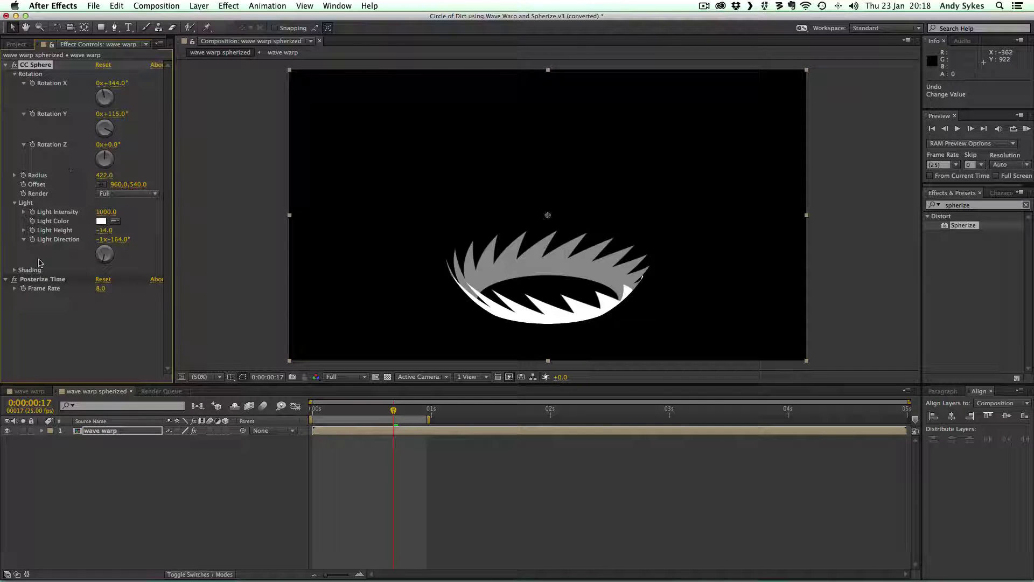
{"action": "left_click", "coordinate": [14, 271]}
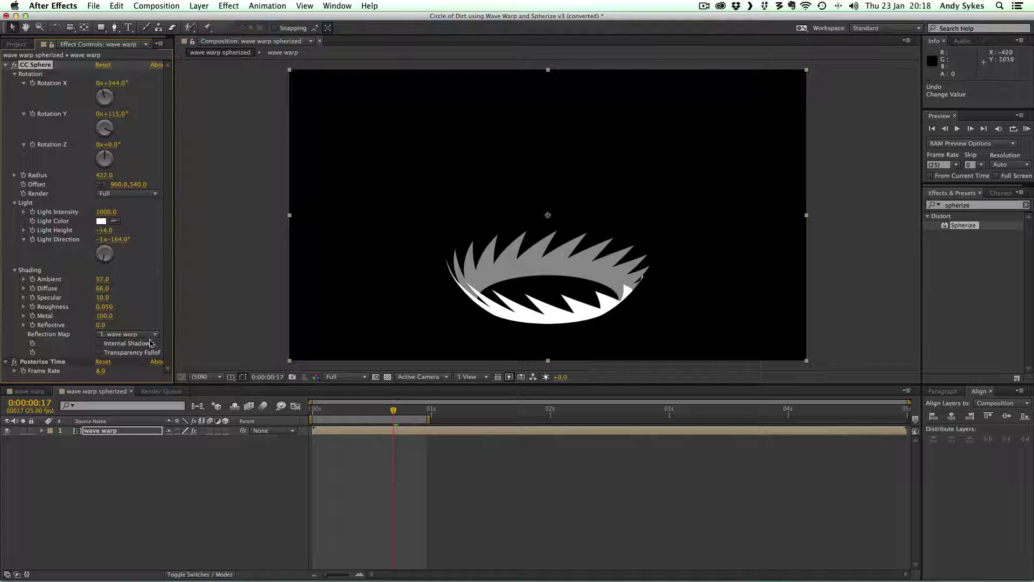
{"action": "left_click", "coordinate": [150, 334]}
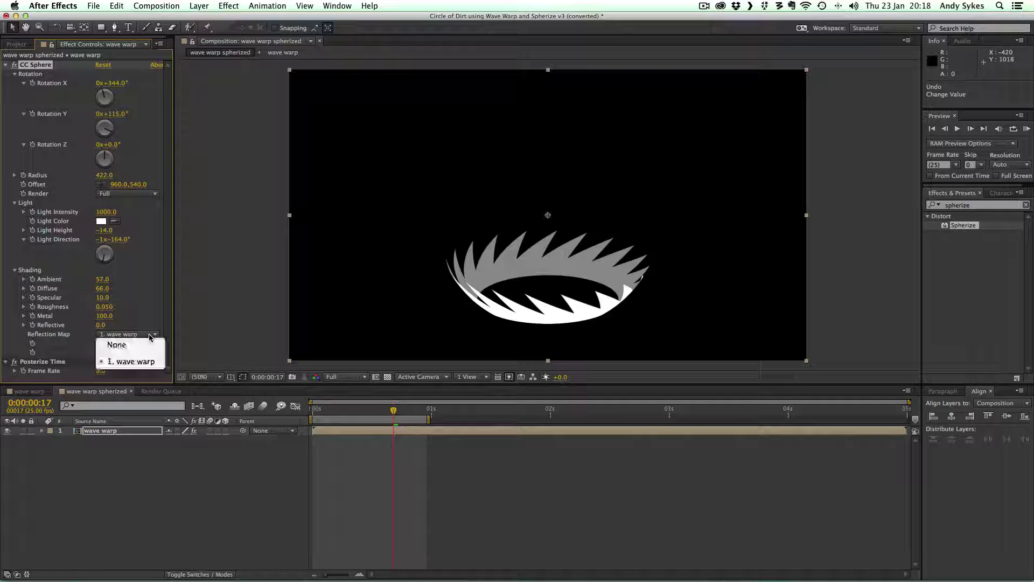
{"action": "key", "text": "Escape"}
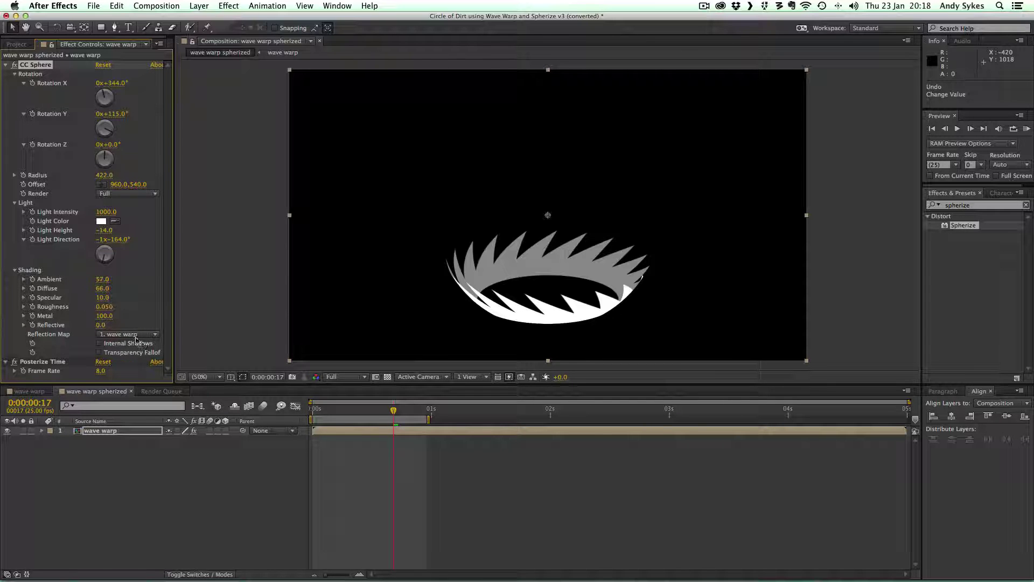
{"action": "left_click", "coordinate": [15, 269]}
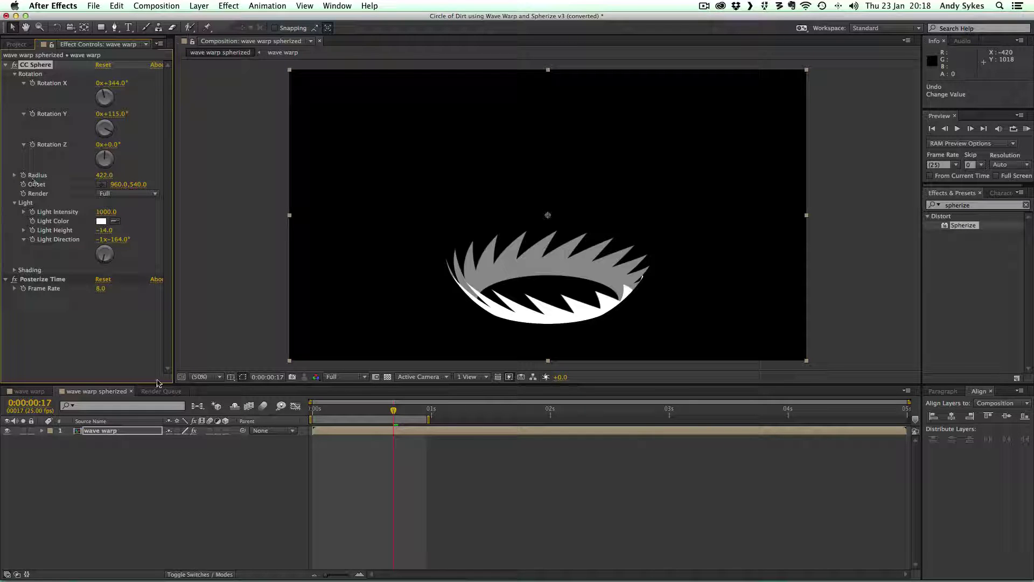
{"action": "key", "text": "KP_0"}
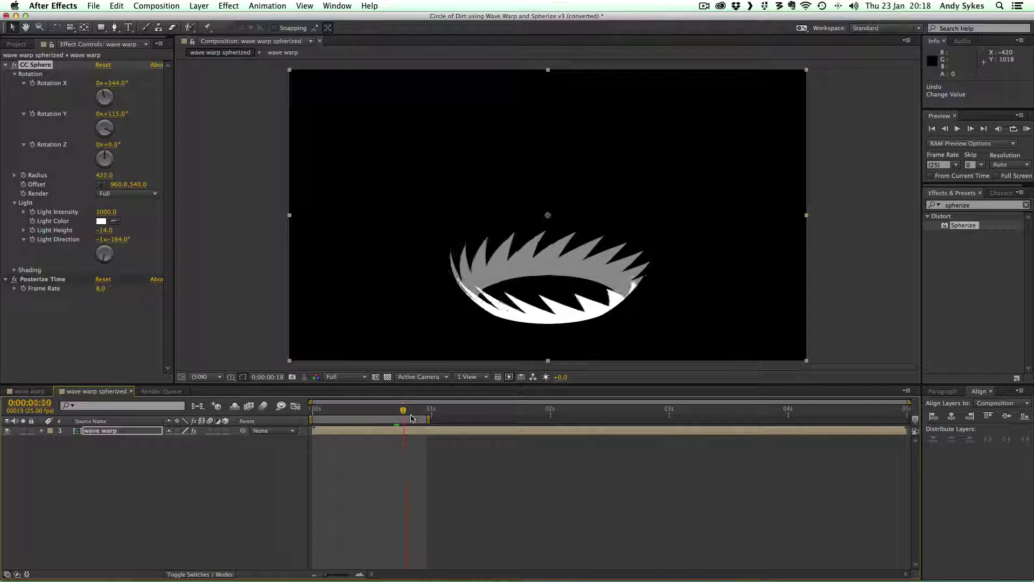
{"action": "left_click", "coordinate": [432, 417]}
{"action": "left_click_drag", "start_coordinate": [431, 415], "coordinate": [427, 415]}
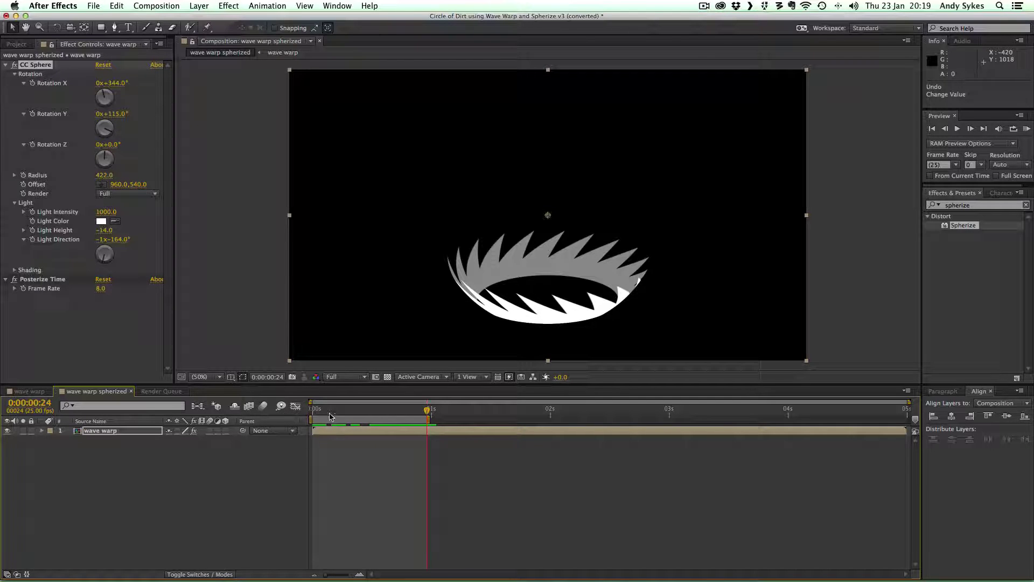
{"action": "left_click_drag", "start_coordinate": [329, 412], "coordinate": [375, 414]}
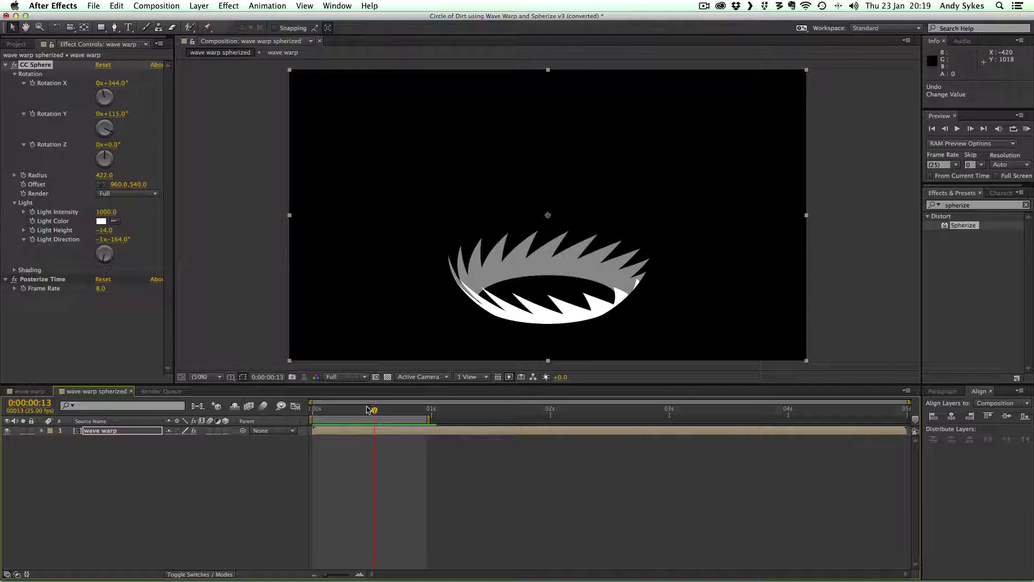
{"action": "key", "text": "space"}
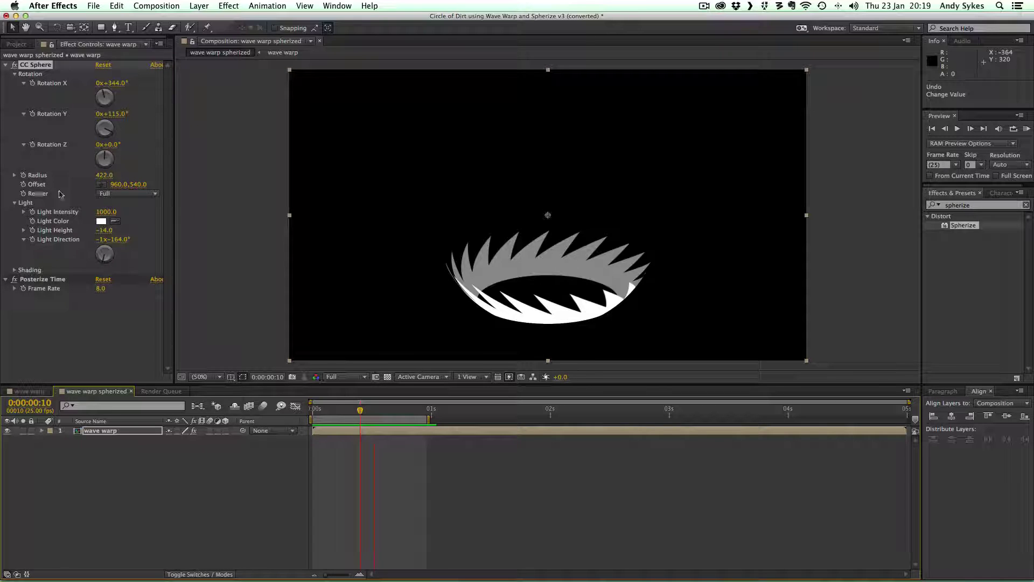
{"action": "left_click", "coordinate": [145, 194]}
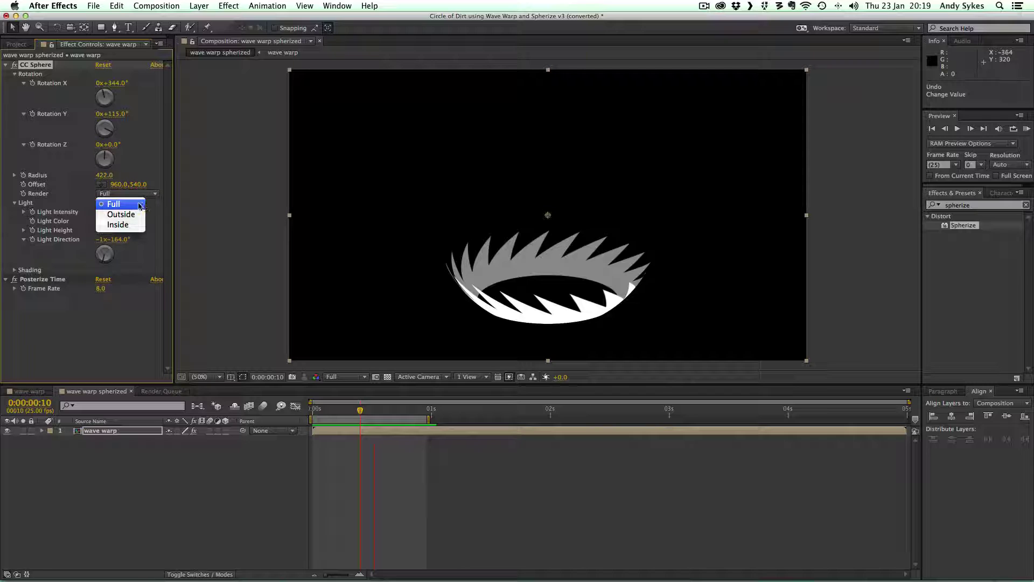
{"action": "left_click", "coordinate": [123, 214]}
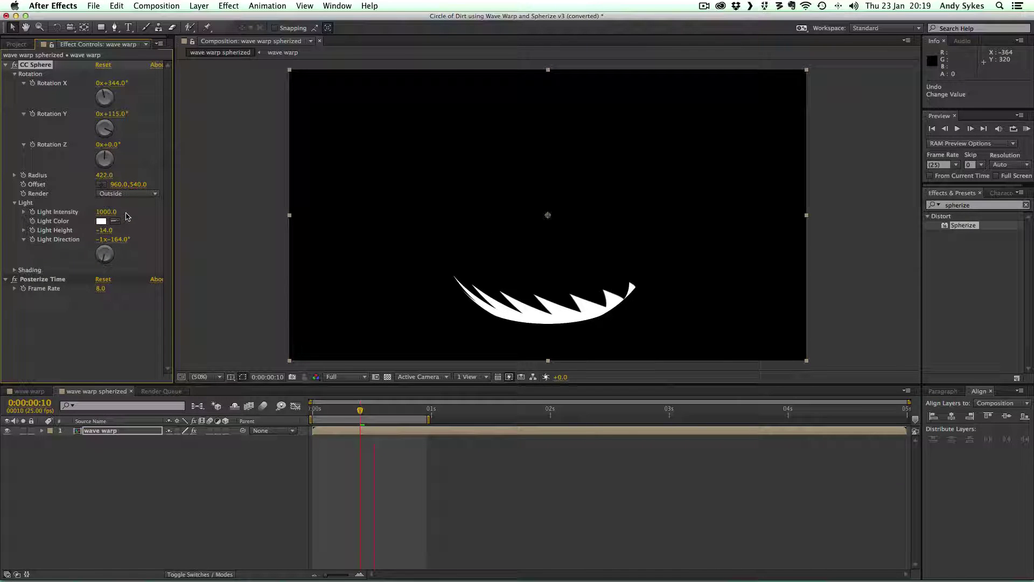
{"action": "left_click", "coordinate": [135, 195]}
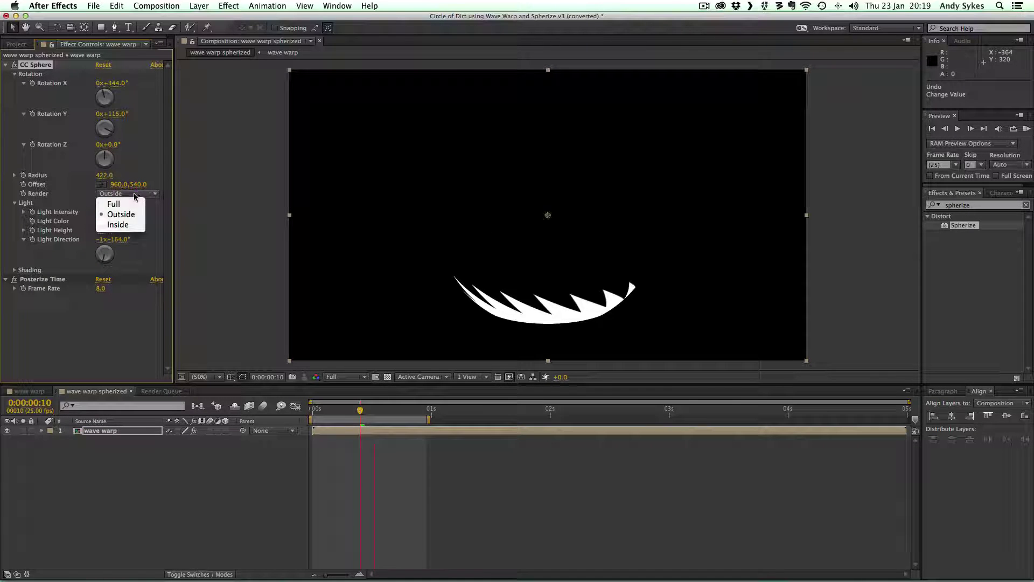
{"action": "left_click", "coordinate": [136, 224]}
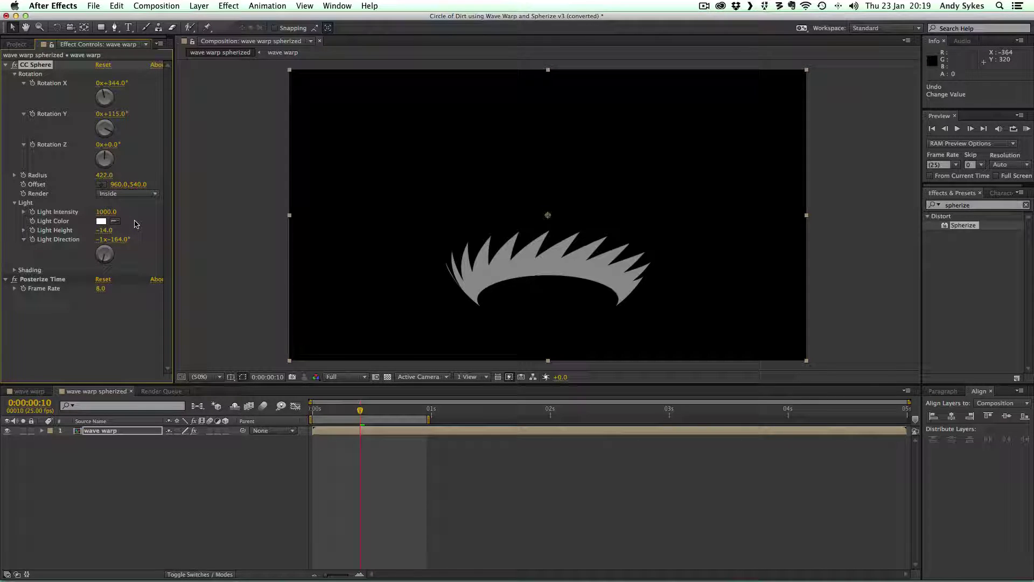
{"action": "left_click", "coordinate": [133, 192]}
{"action": "left_click", "coordinate": [114, 203]}
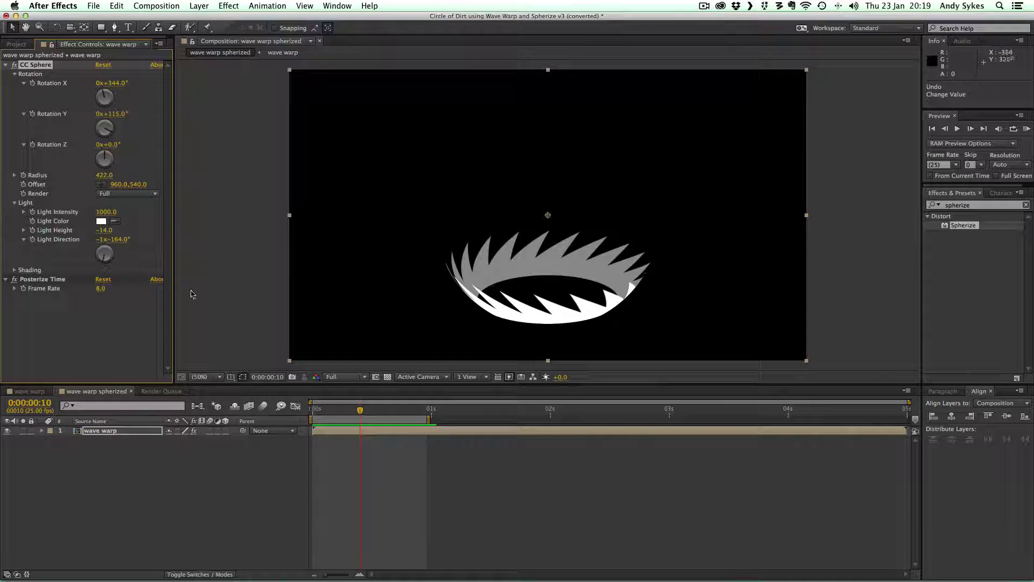
{"action": "left_click", "coordinate": [171, 4]}
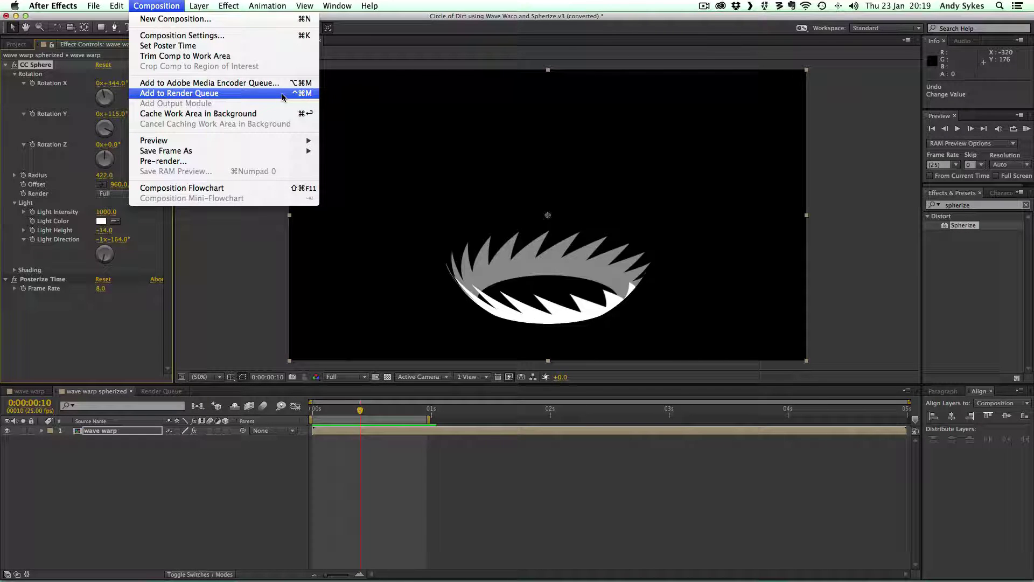
Add the 'wave warp spherized' composition via Composition > Add to Render Queue.
{"action": "left_click", "coordinate": [283, 96]}
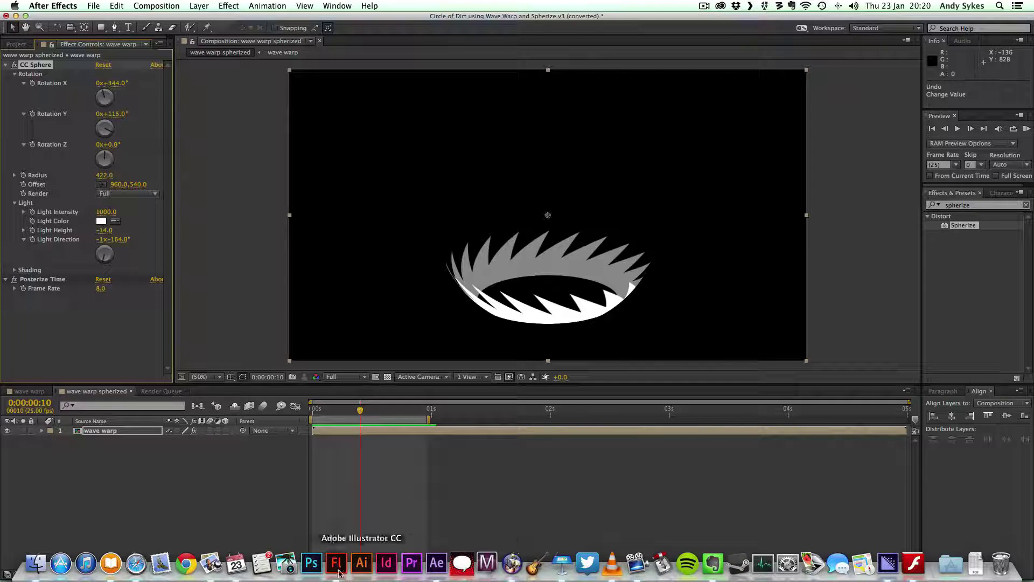
Switch to Flash and play and stop the 'Circle of Dirt Spherized v2.fla' timeline twice.
{"action": "left_click", "coordinate": [336, 566]}
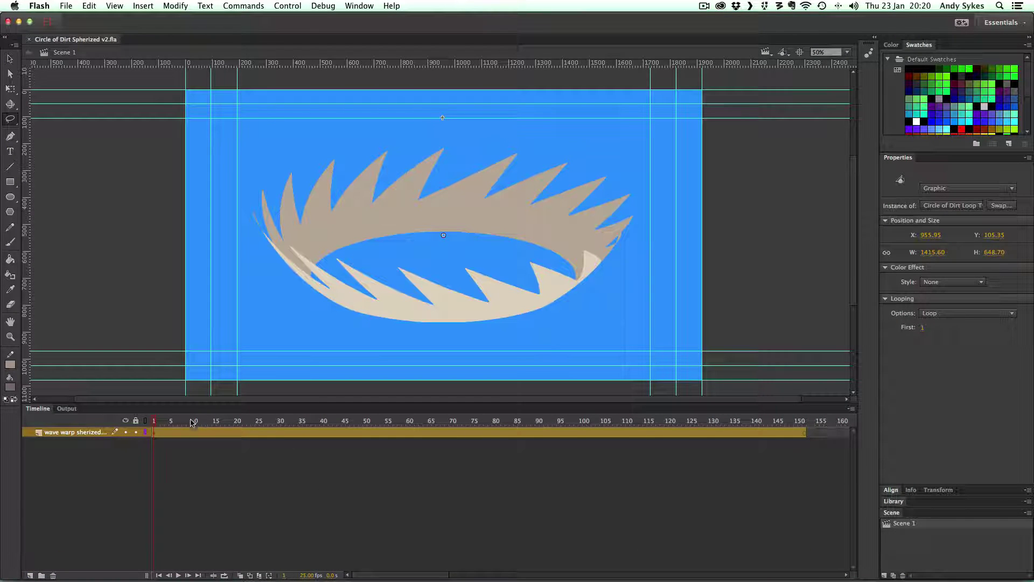
{"action": "key", "text": "Return"}
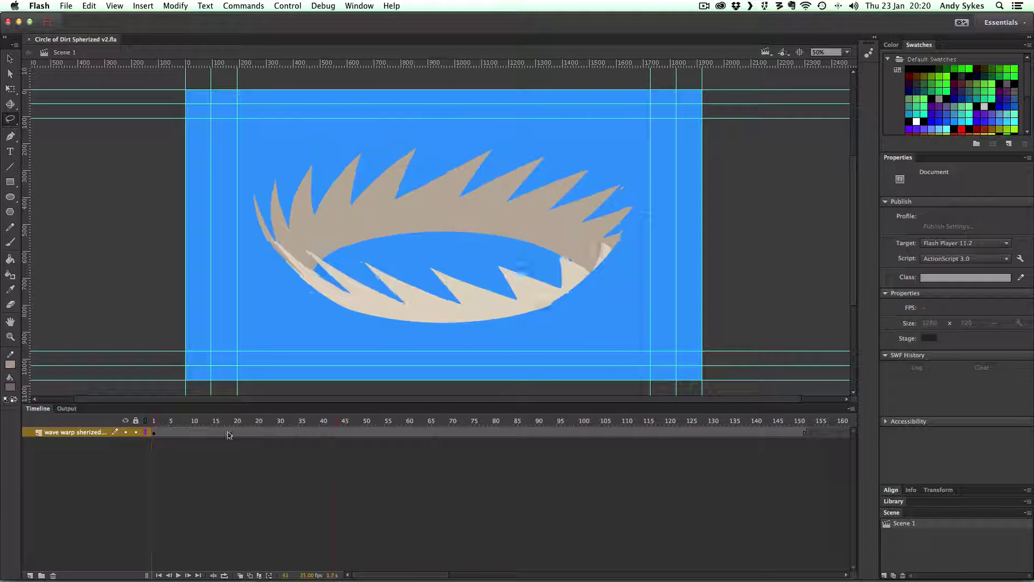
{"action": "left_click", "coordinate": [154, 420]}
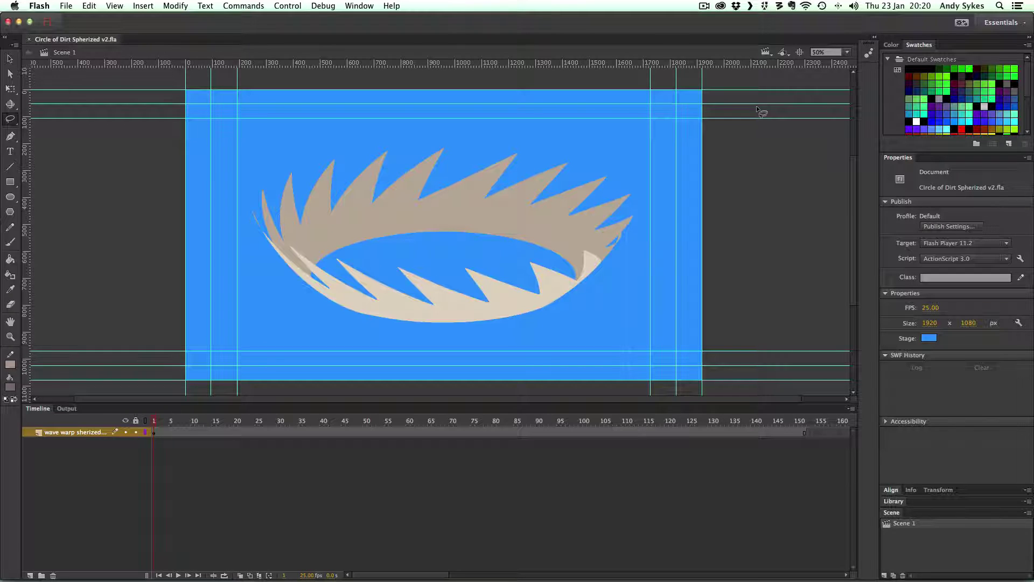
{"action": "key", "text": "Return"}
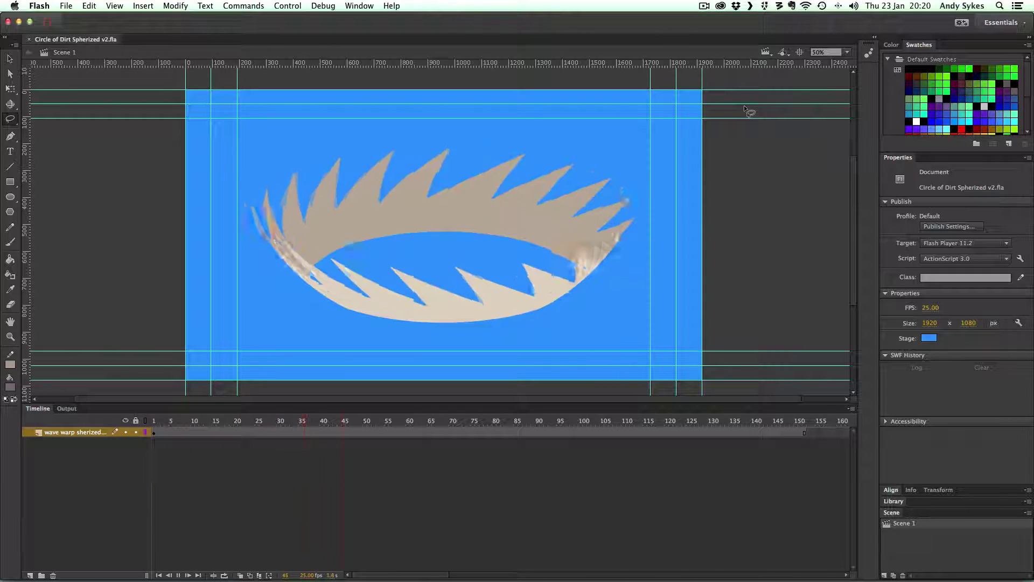
{"action": "key", "text": "Return"}
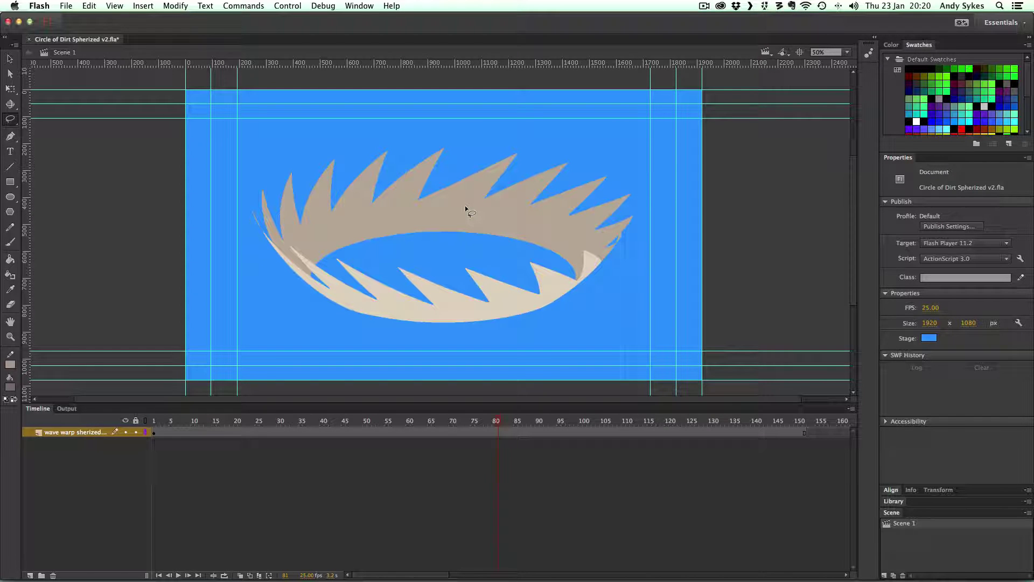
Enter the dirt ring symbol with the Selection tool and move to frame 16.
{"action": "key", "text": "v"}
{"action": "double_click", "coordinate": [468, 210]}
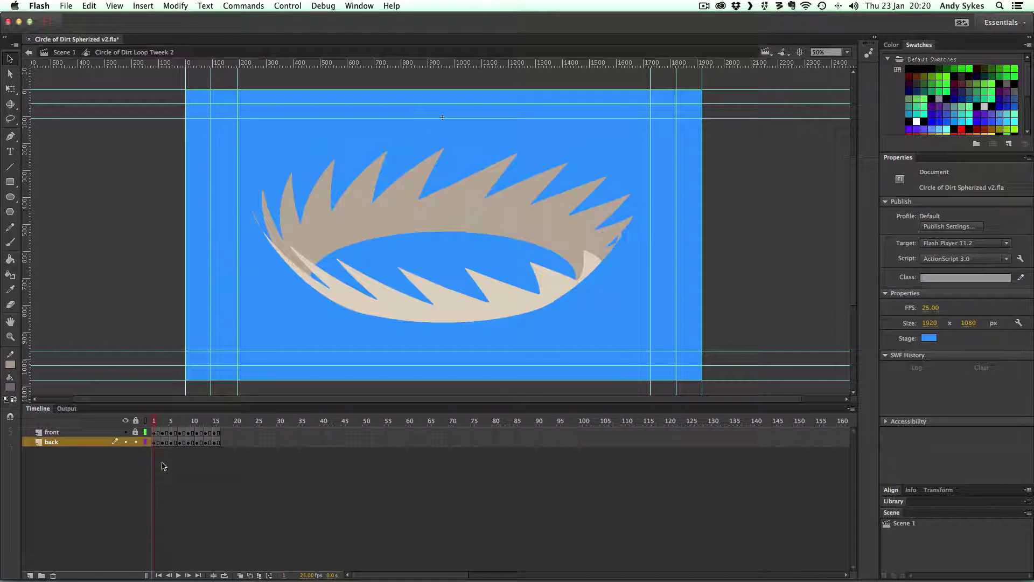
{"action": "mouse_move", "coordinate": [217, 421]}
{"action": "left_mouse_down"}
{"action": "mouse_move", "coordinate": [261, 425]}
{"action": "mouse_move", "coordinate": [151, 424]}
{"action": "mouse_move", "coordinate": [217, 422]}
{"action": "left_mouse_up"}
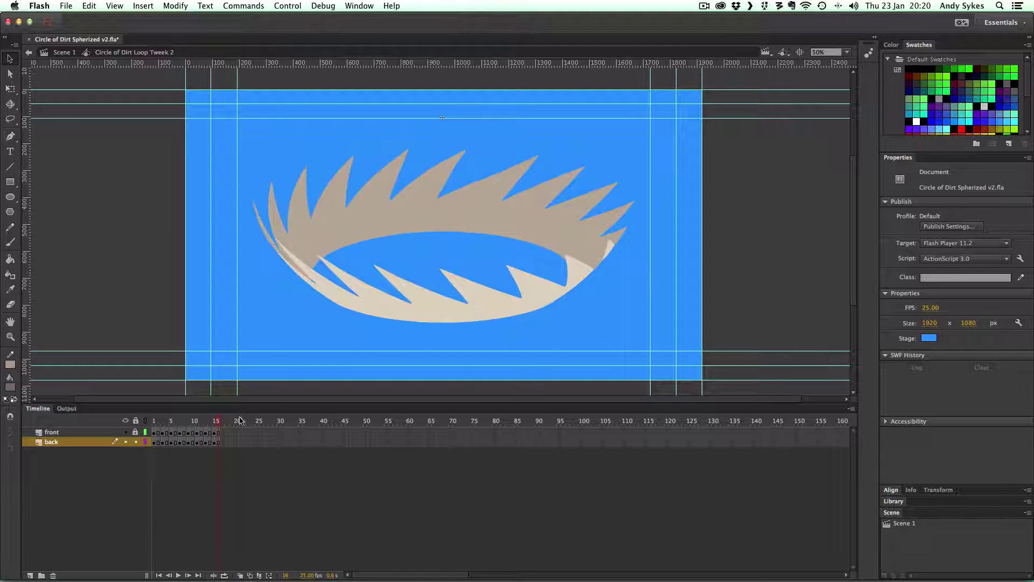
Compare against After Effects, then play and stop the symbol's front/back loop in Flash.
{"action": "left_click", "coordinate": [437, 563]}
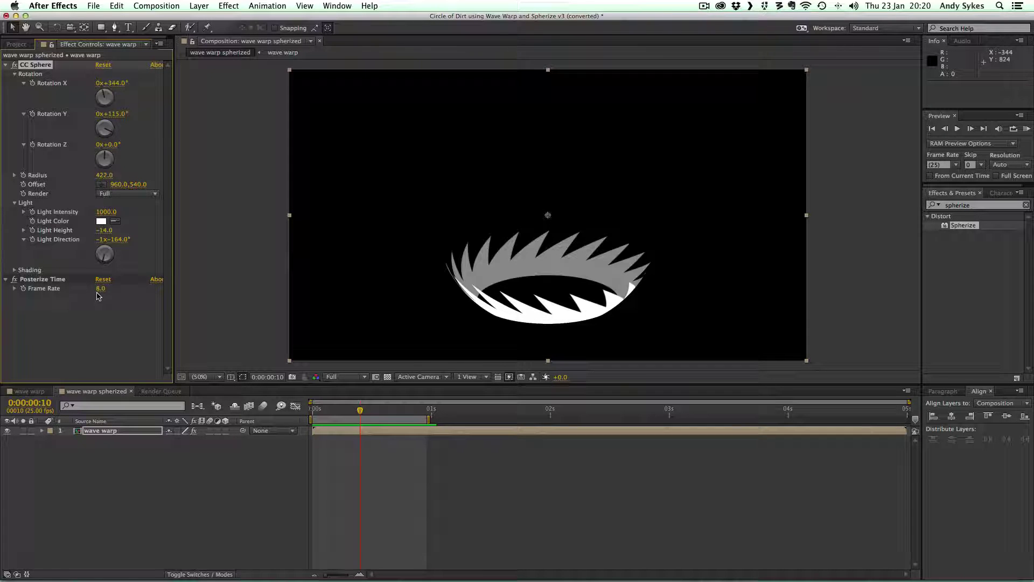
{"action": "mouse_move", "coordinate": [356, 579]}
{"action": "left_click", "coordinate": [337, 563]}
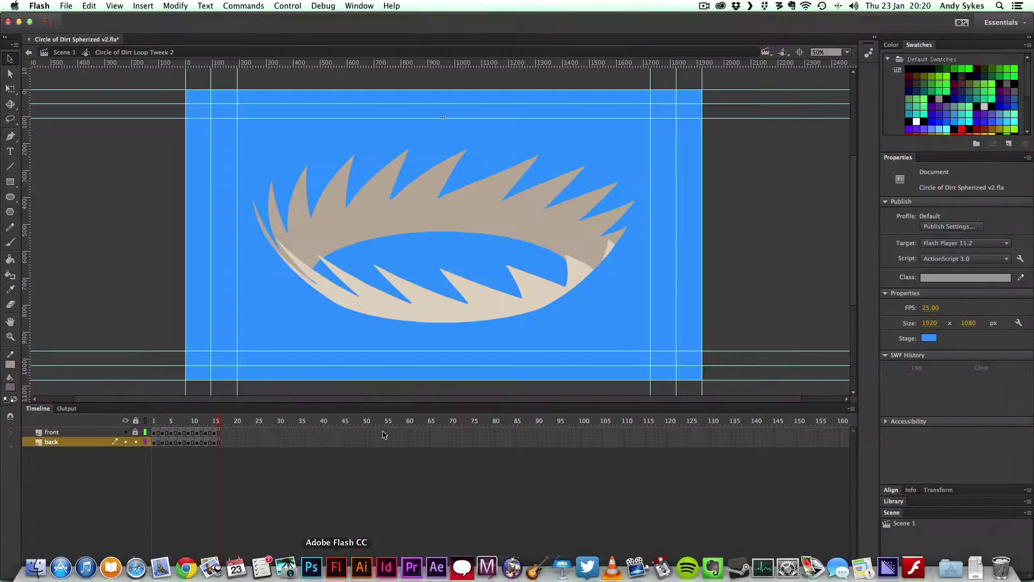
{"action": "key", "text": "Return"}
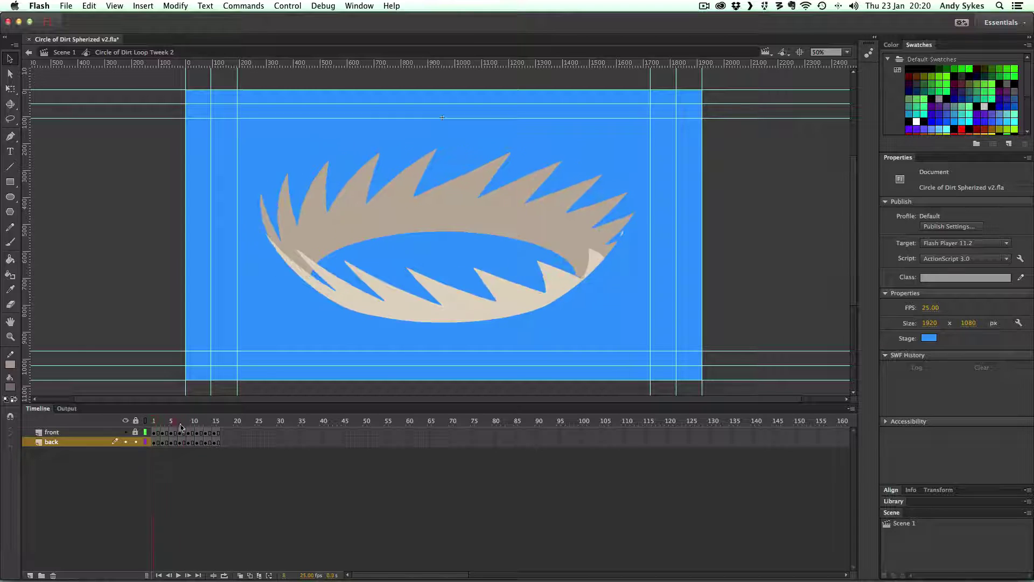
{"action": "key", "text": "Return"}
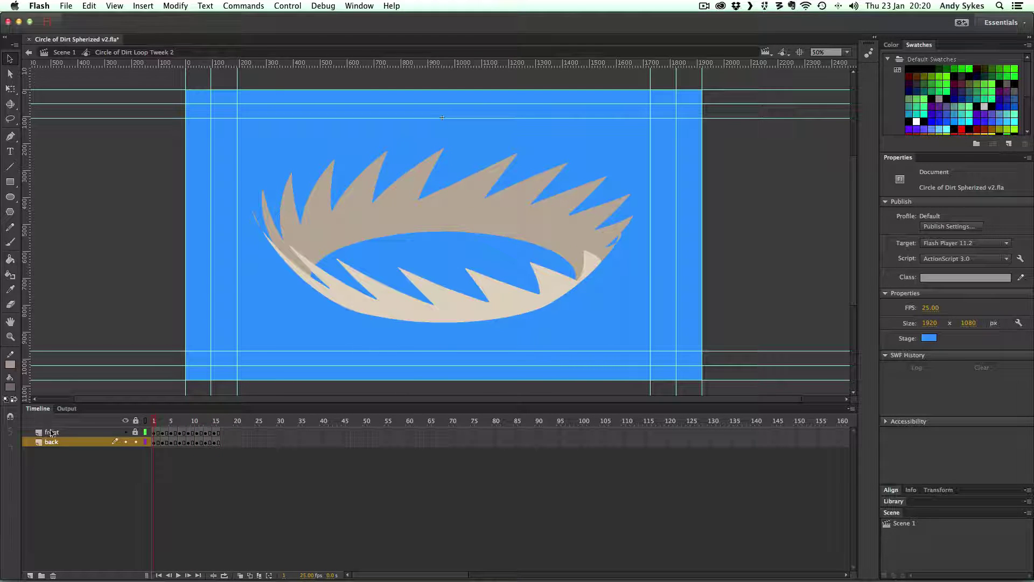
{"action": "left_click", "coordinate": [126, 442]}
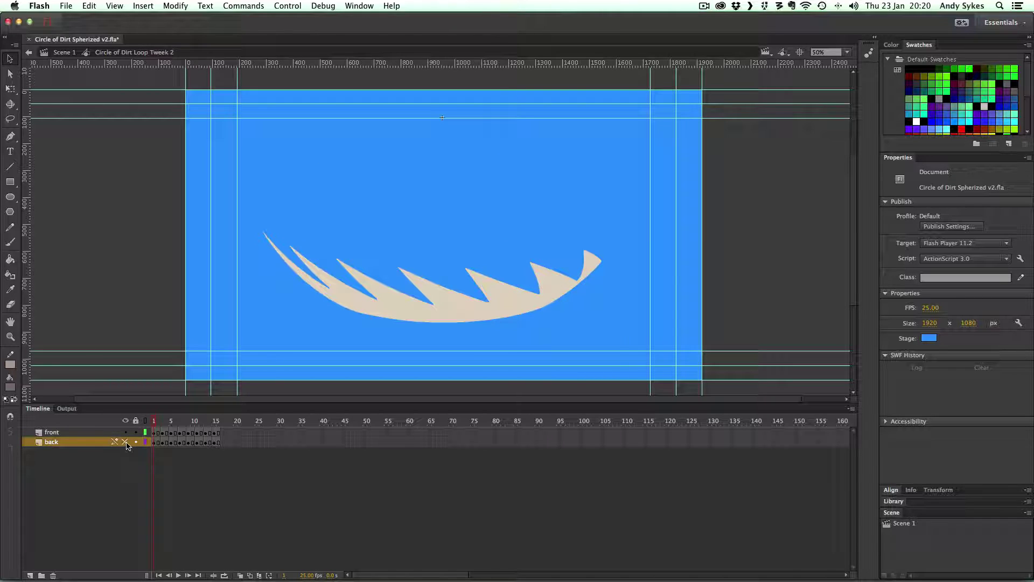
{"action": "left_click", "coordinate": [126, 442]}
{"action": "left_click", "coordinate": [125, 433]}
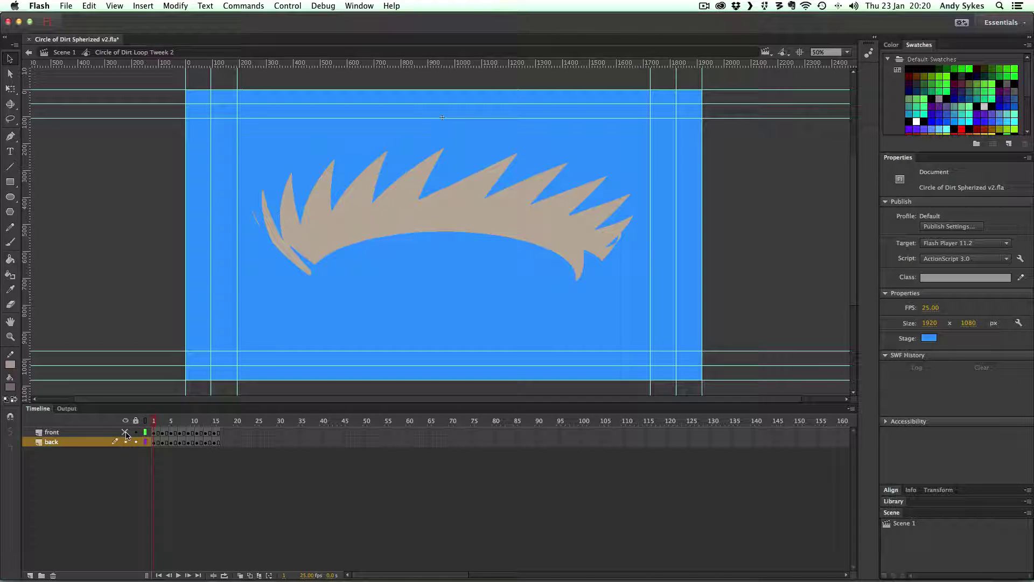
{"action": "left_click", "coordinate": [126, 432]}
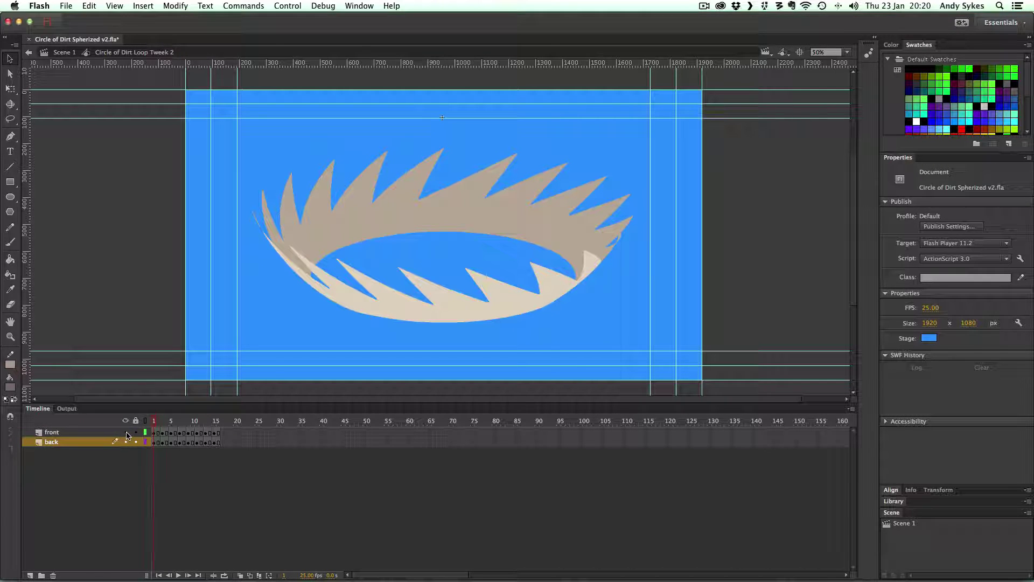
{"action": "left_click_drag", "start_coordinate": [164, 425], "coordinate": [145, 414]}
Select the back half of the ring and change its fill type to Linear gradient.
{"action": "left_click", "coordinate": [446, 224]}
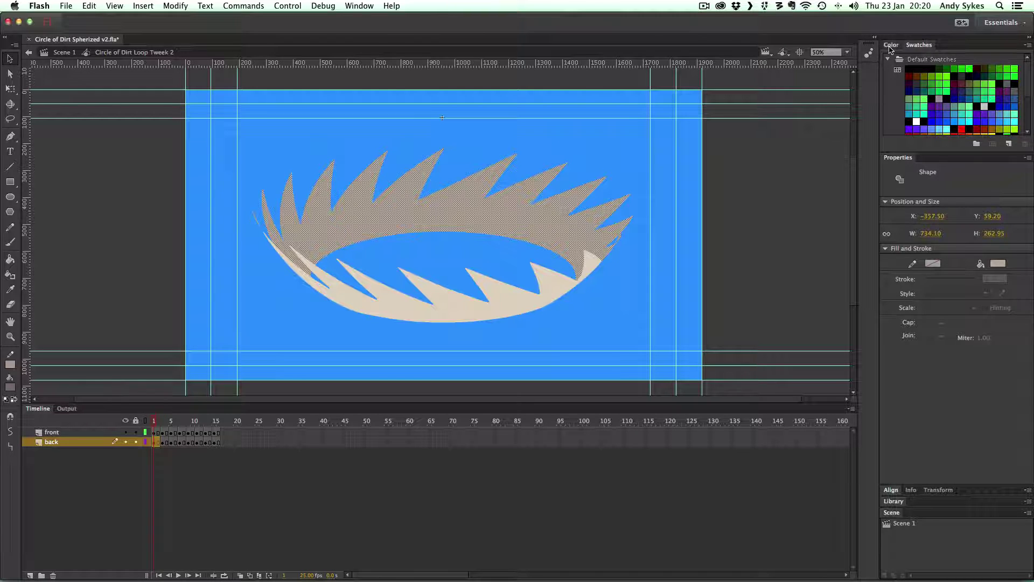
{"action": "left_click", "coordinate": [891, 45]}
{"action": "left_click", "coordinate": [953, 57]}
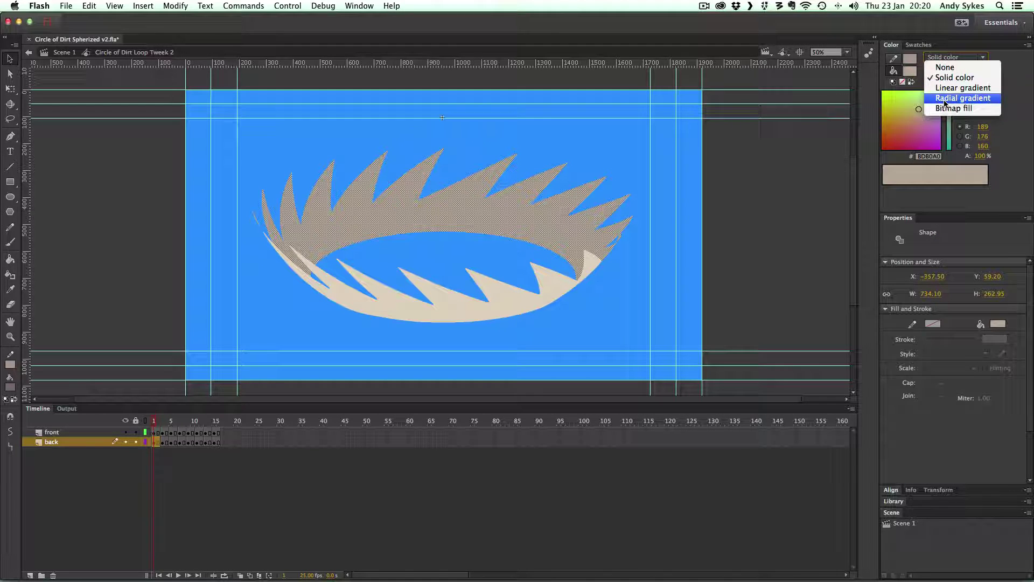
{"action": "left_click", "coordinate": [945, 103]}
{"action": "left_click", "coordinate": [953, 57]}
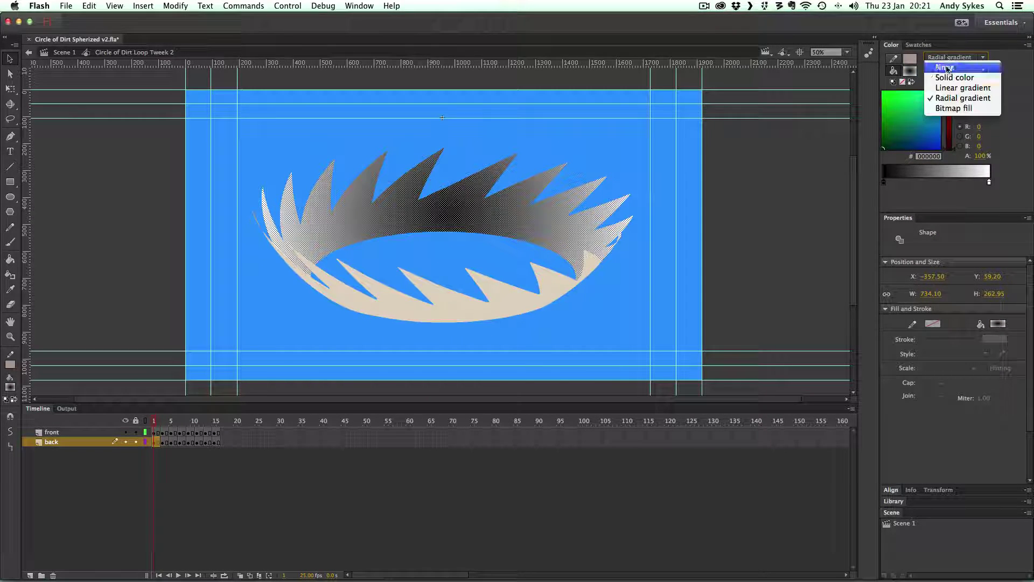
{"action": "left_click", "coordinate": [949, 87]}
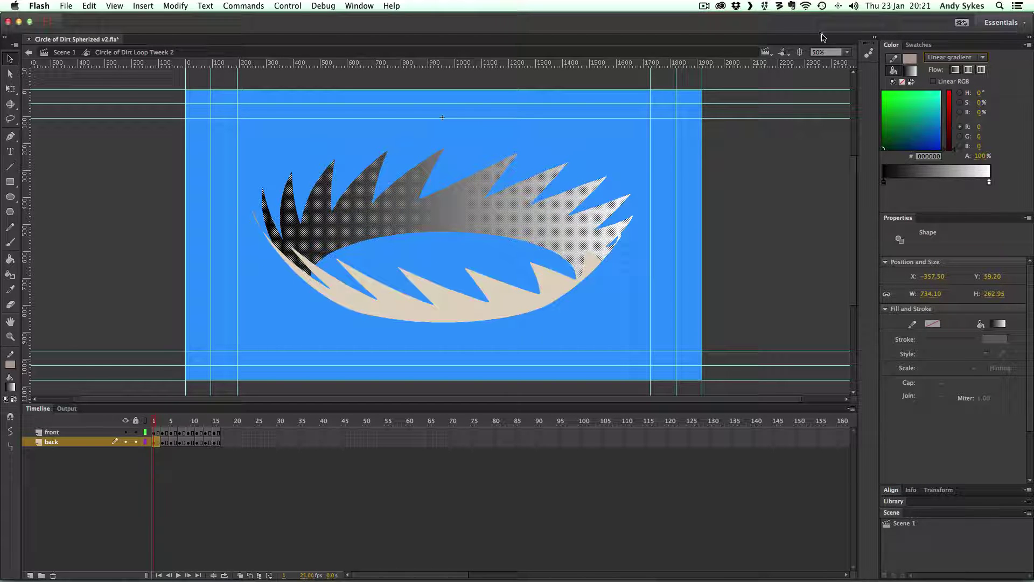
Set the gradient stops to beige BDB0A0 on the left and light beige E2D6C4 on the right.
{"action": "double_click", "coordinate": [883, 182]}
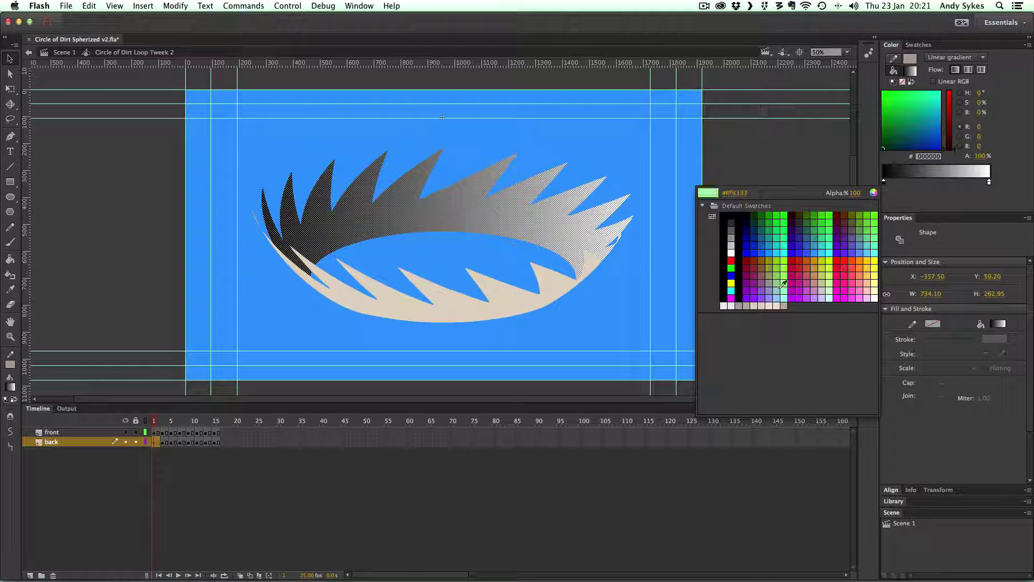
{"action": "left_click", "coordinate": [783, 305]}
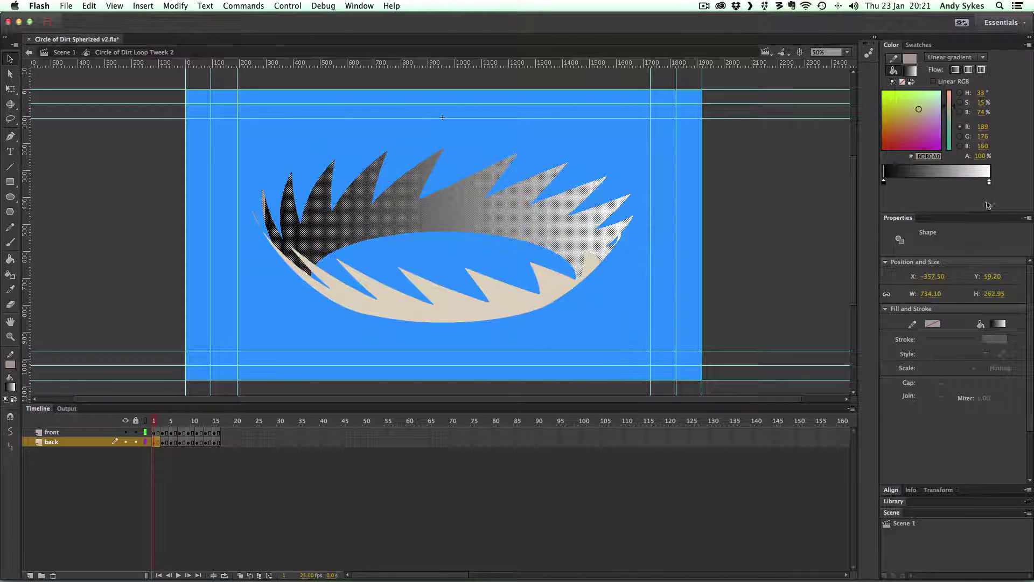
{"action": "double_click", "coordinate": [988, 182]}
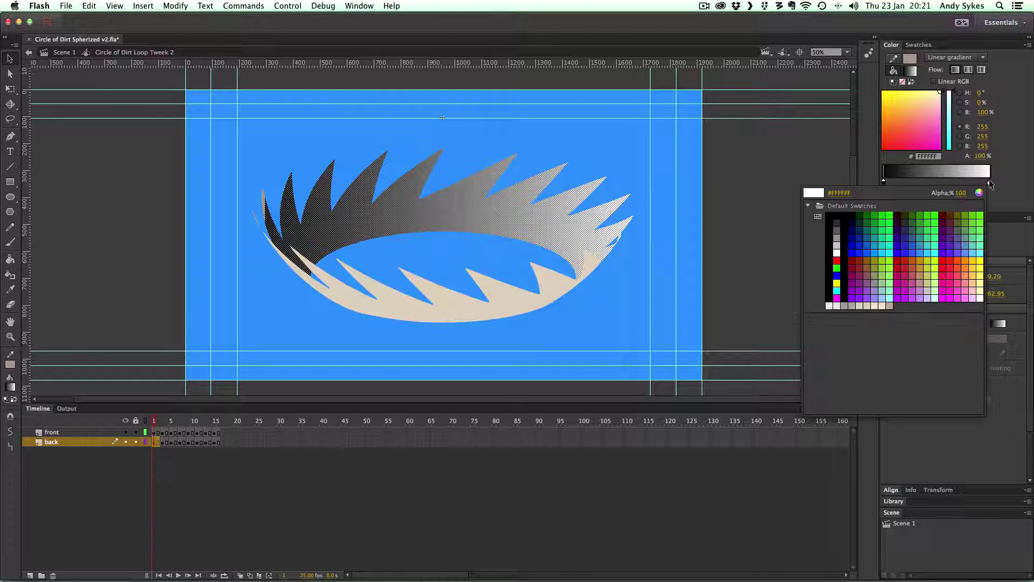
{"action": "left_click", "coordinate": [862, 306]}
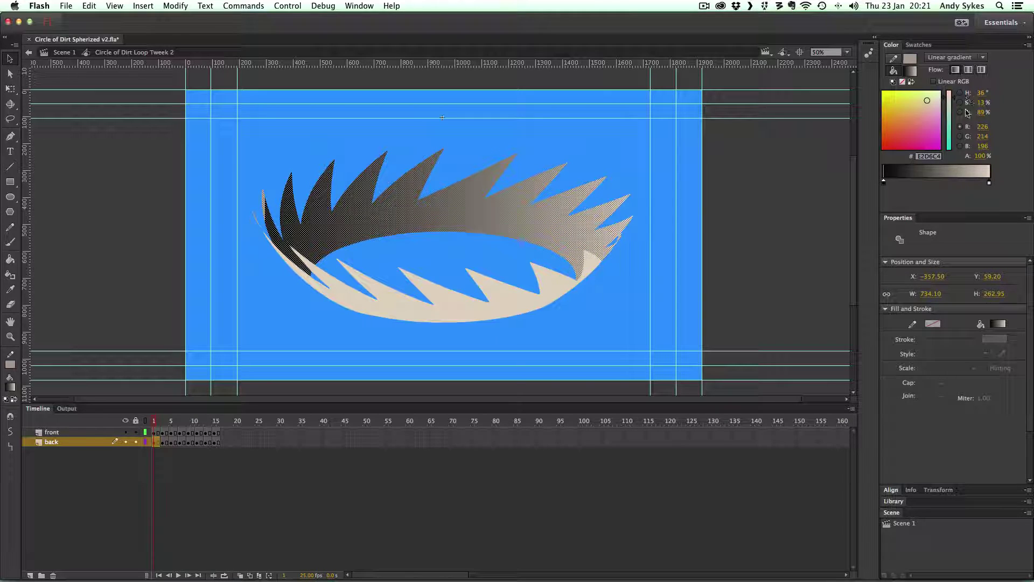
{"action": "left_click", "coordinate": [883, 182]}
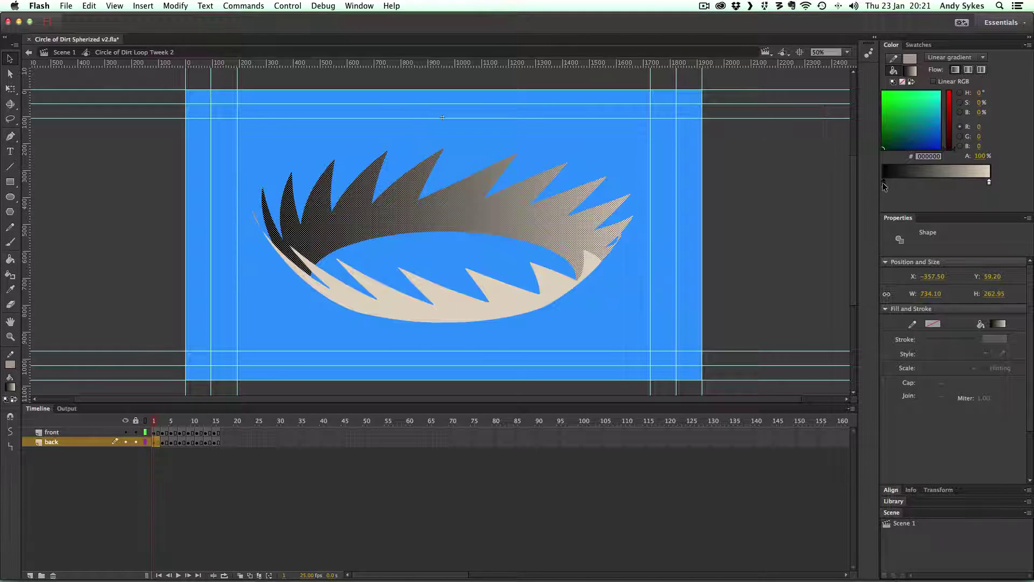
{"action": "double_click", "coordinate": [883, 182]}
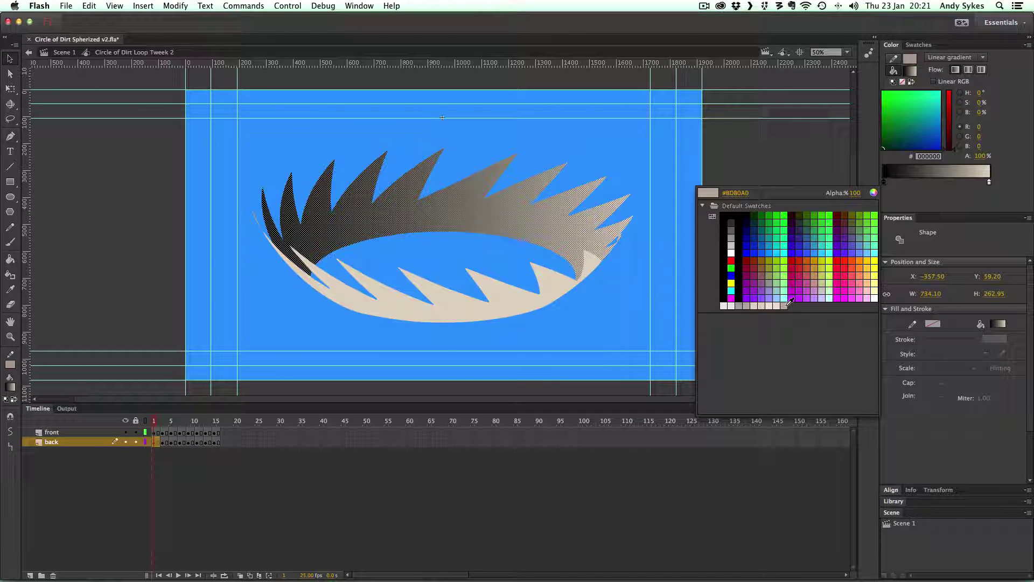
{"action": "left_click", "coordinate": [782, 306]}
Reselect the back ring shape and begin rotating its gradient with the Gradient Transform Tool.
{"action": "left_click", "coordinate": [730, 198]}
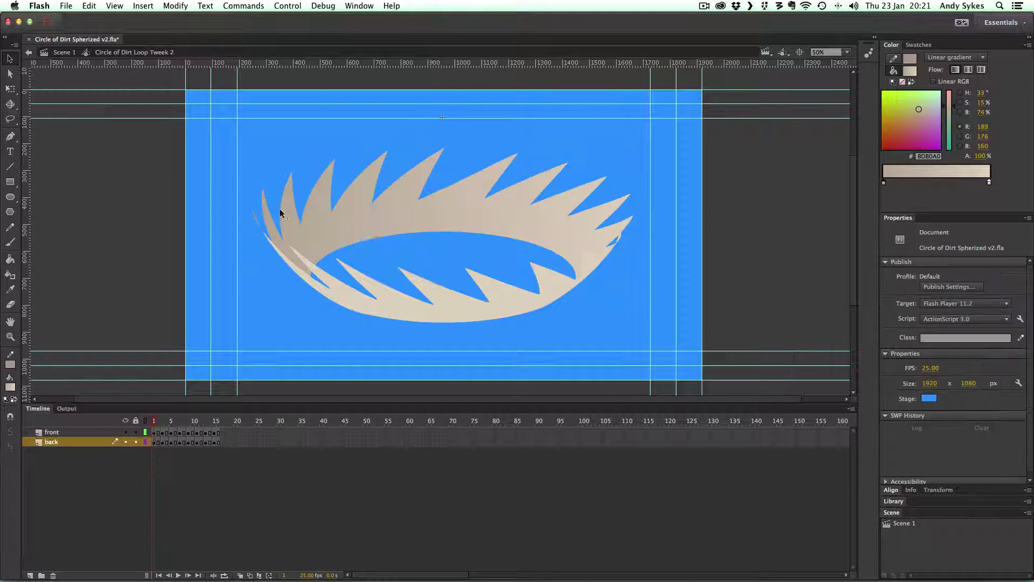
{"action": "left_click", "coordinate": [370, 224]}
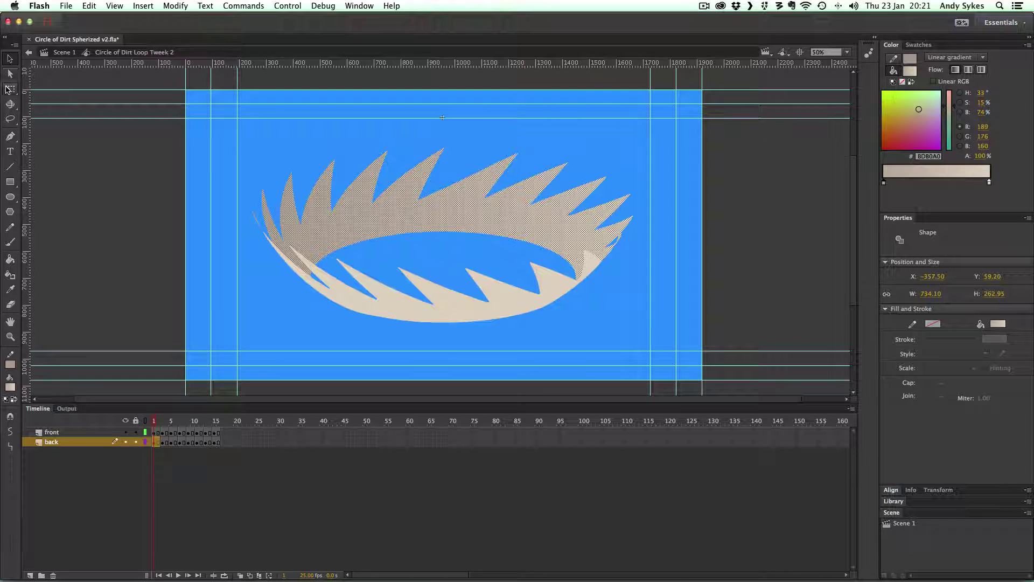
{"action": "left_click_drag", "start_coordinate": [10, 89], "coordinate": [30, 101]}
{"action": "left_click", "coordinate": [32, 100]}
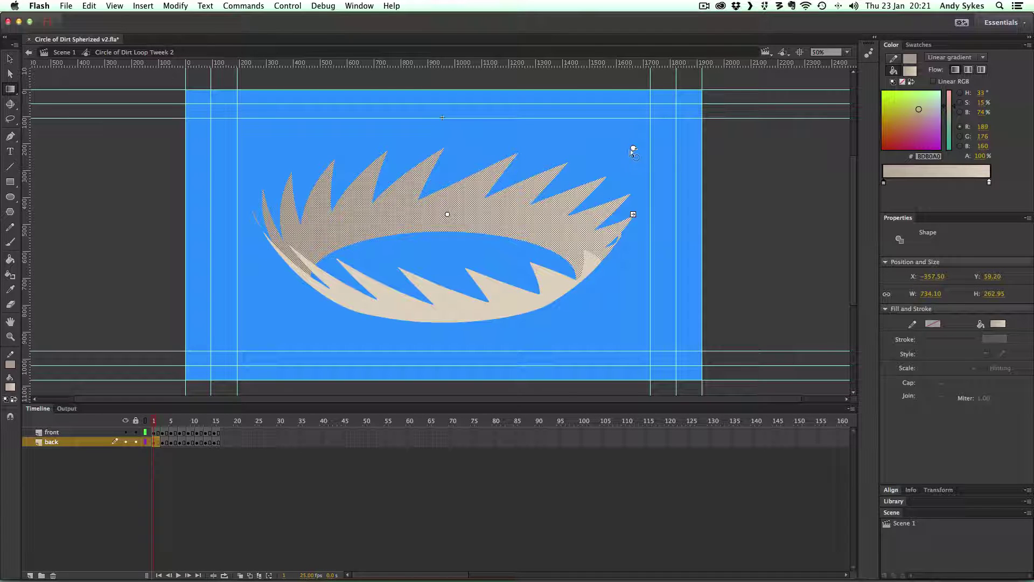
{"action": "mouse_move", "coordinate": [634, 151]}
{"action": "left_mouse_down"}
{"action": "mouse_move", "coordinate": [597, 323]}
{"action": "mouse_move", "coordinate": [566, 363]}
{"action": "mouse_move", "coordinate": [490, 331]}
{"action": "left_mouse_up"}
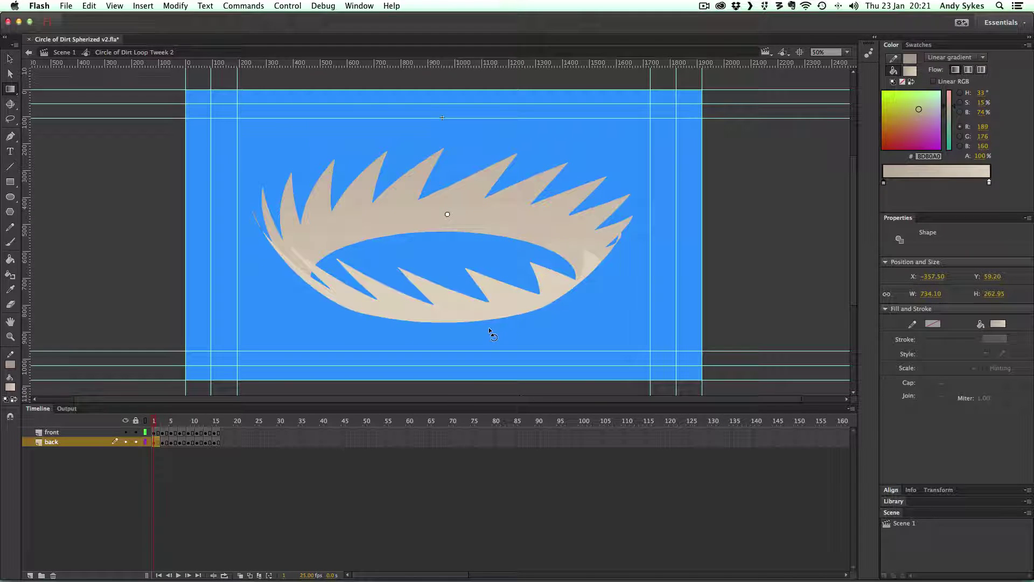
At 25% zoom, turn the gradient to run top to bottom and narrow its band, then return to 50%.
{"action": "key", "text": "super+minus"}
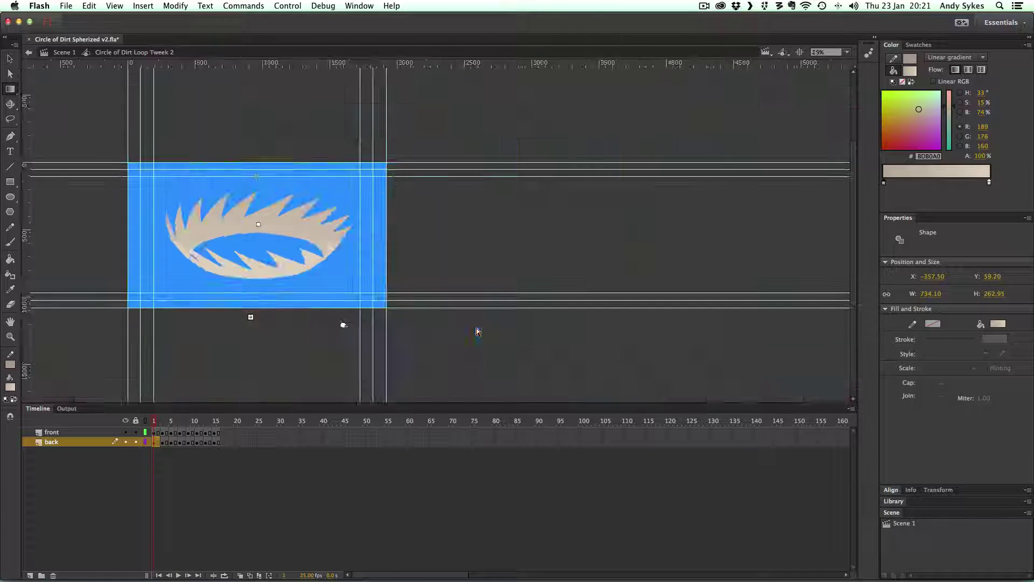
{"action": "left_click_drag", "start_coordinate": [345, 325], "coordinate": [352, 319]}
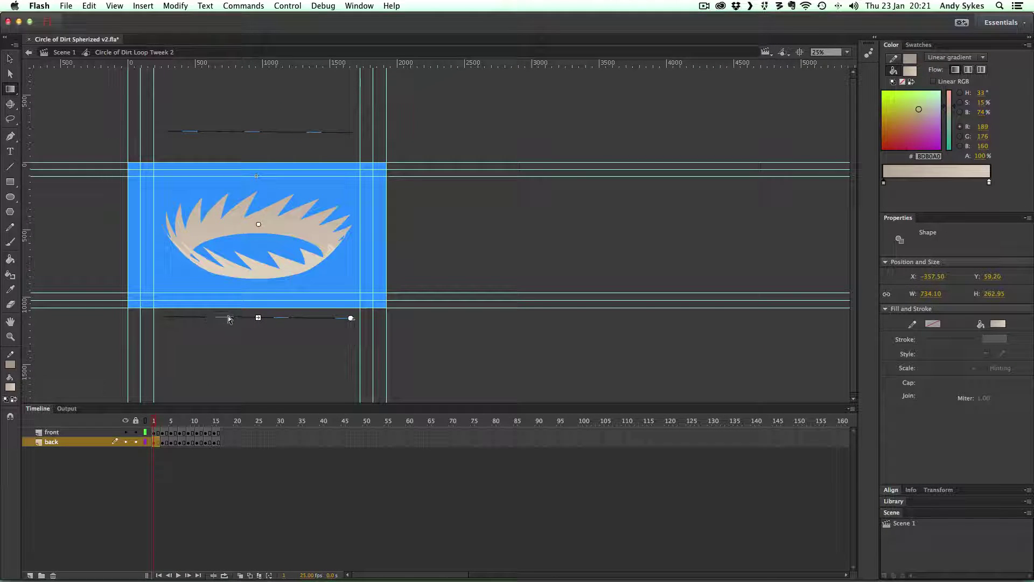
{"action": "left_click_drag", "start_coordinate": [259, 317], "coordinate": [259, 239]}
{"action": "left_click", "coordinate": [366, 262]}
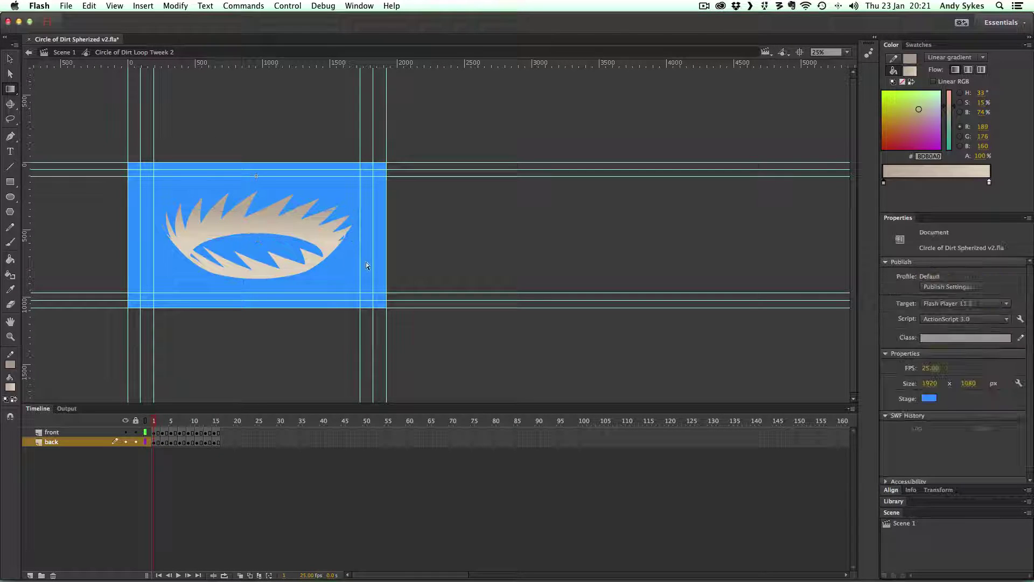
{"action": "key", "text": "super+equal"}
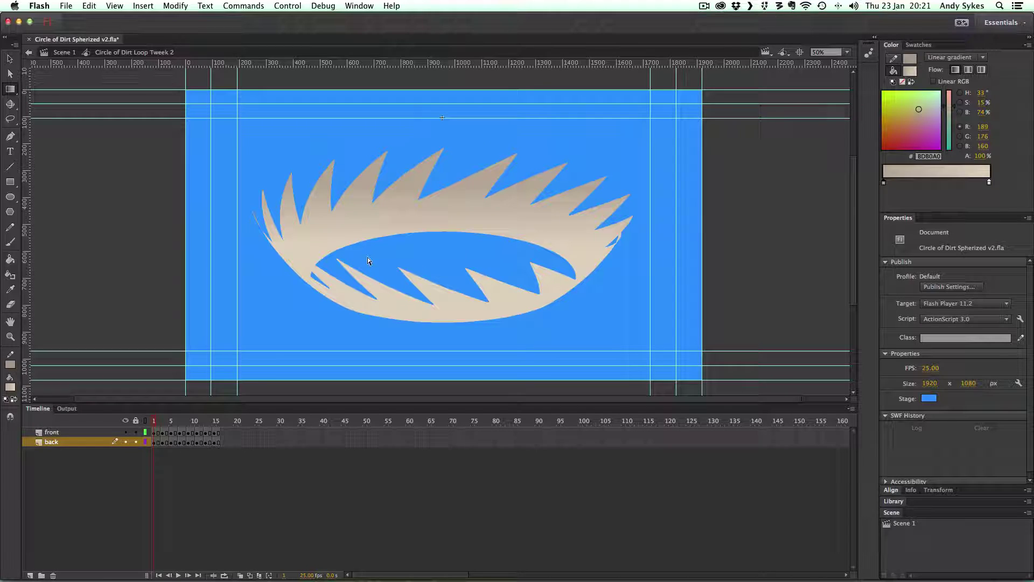
Change the back ring's left gradient stop to grey A6A6A6.
{"action": "left_click", "coordinate": [502, 201]}
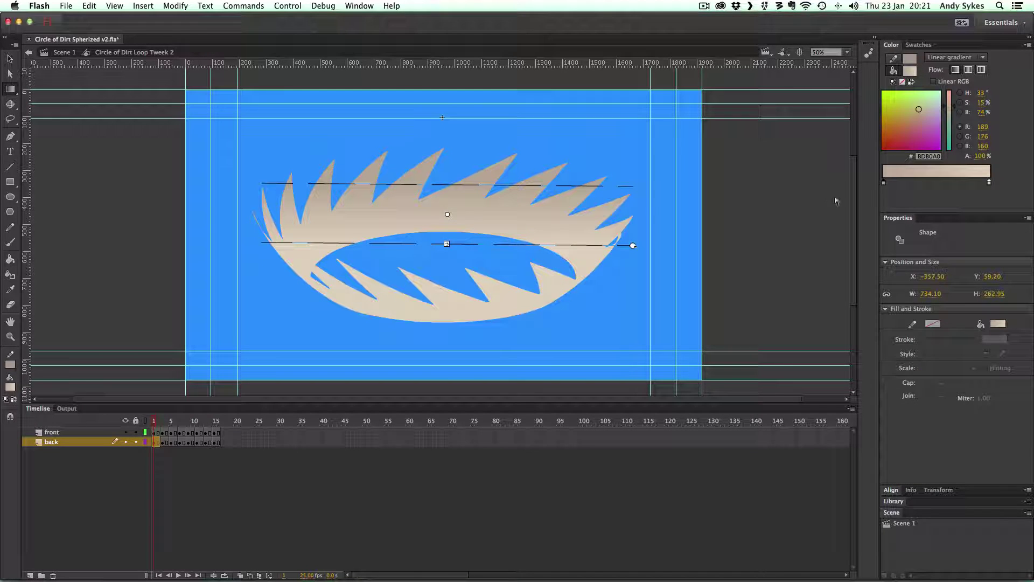
{"action": "left_click", "coordinate": [885, 184]}
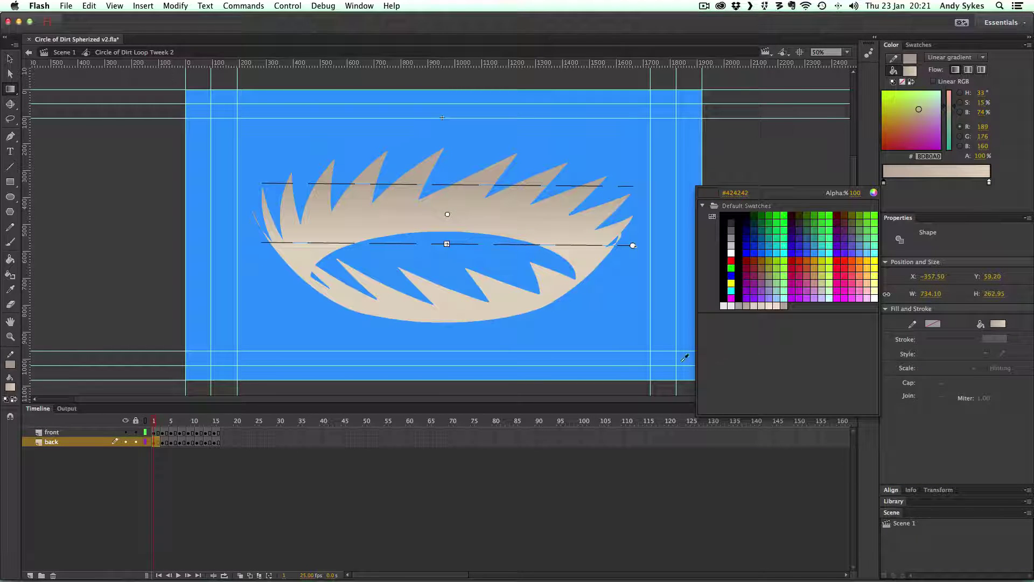
{"action": "left_click", "coordinate": [739, 305]}
{"action": "left_click", "coordinate": [727, 261]}
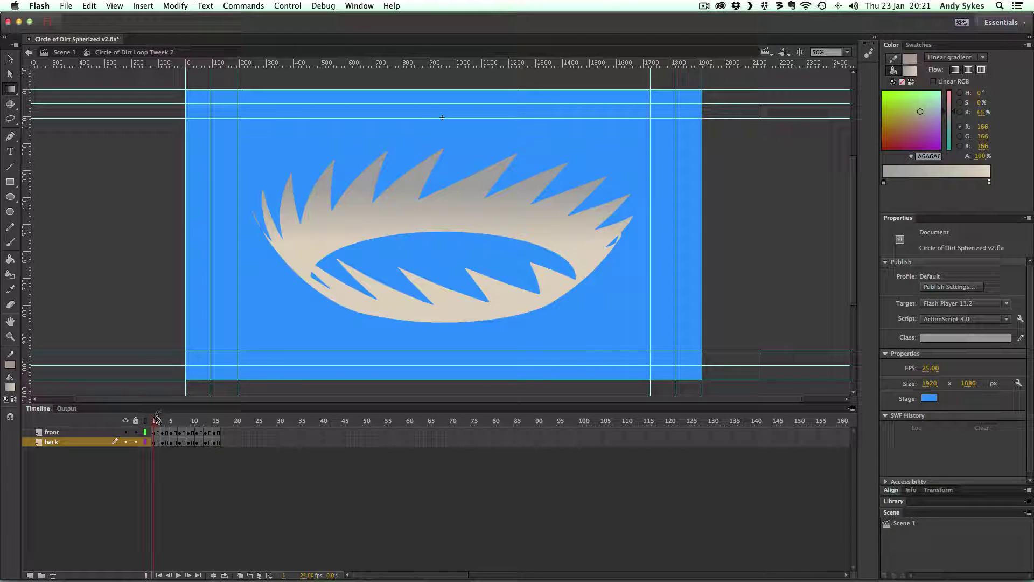
Scrub and loop-play the ring animation, then return to frame 1.
{"action": "left_click_drag", "start_coordinate": [154, 422], "coordinate": [201, 425]}
{"action": "key", "text": "Return"}
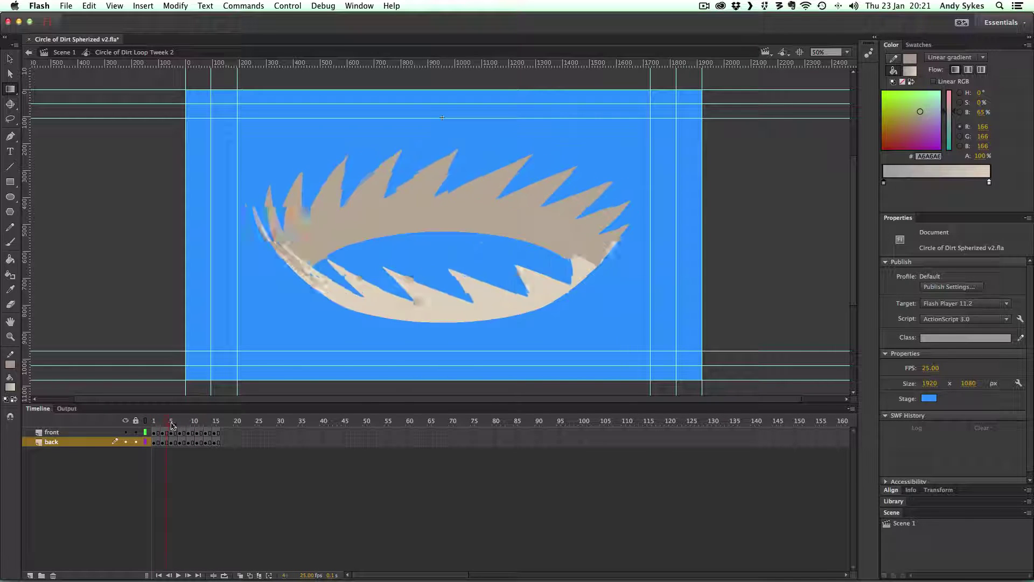
{"action": "left_click", "coordinate": [213, 423]}
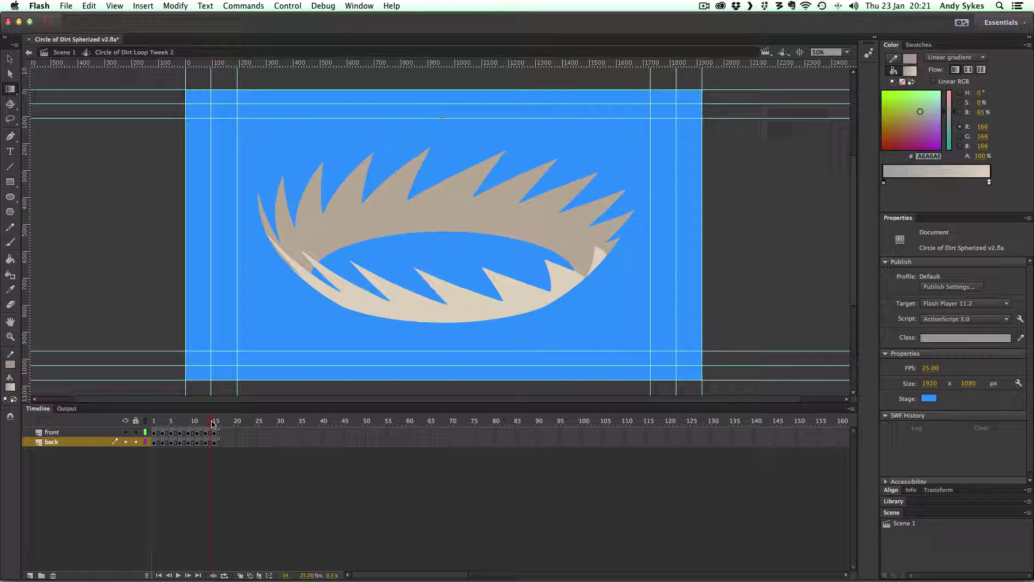
{"action": "left_click", "coordinate": [154, 432]}
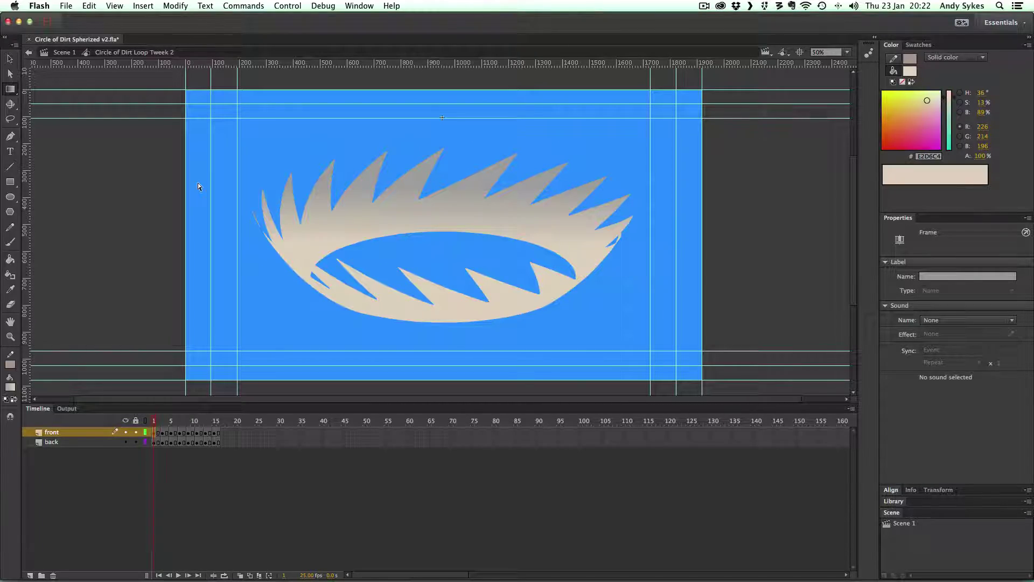
{"action": "left_click", "coordinate": [704, 6]}
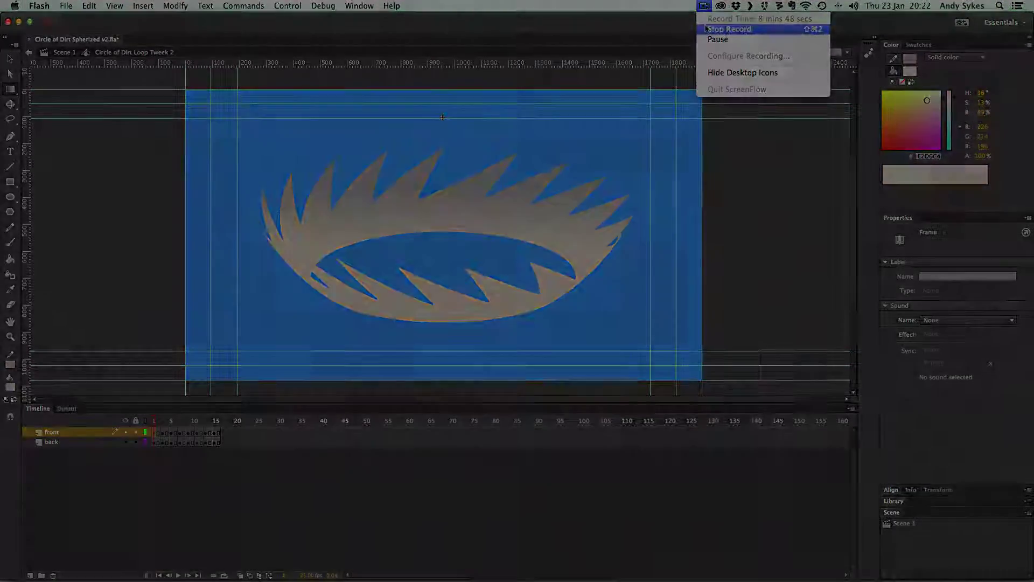